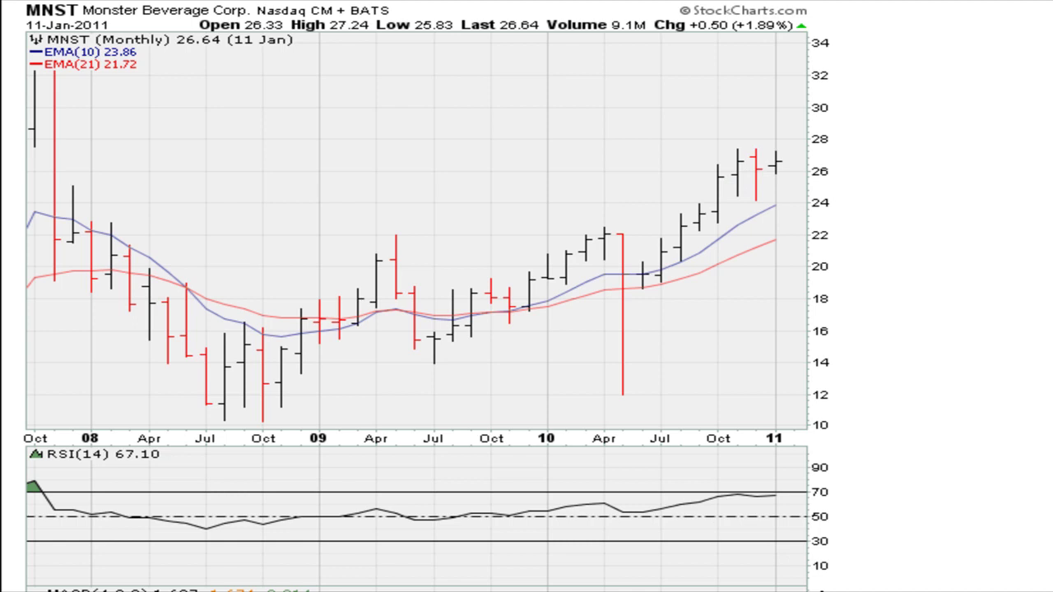
Step: Box the November 2010 close on the MNST monthly chart and extend a cyan horizontal line from it beyond the January 2011 bar
mouse_move(729, 158)
mouse_down()
mouse_move(749, 167)
mouse_move(758, 204)
mouse_up()
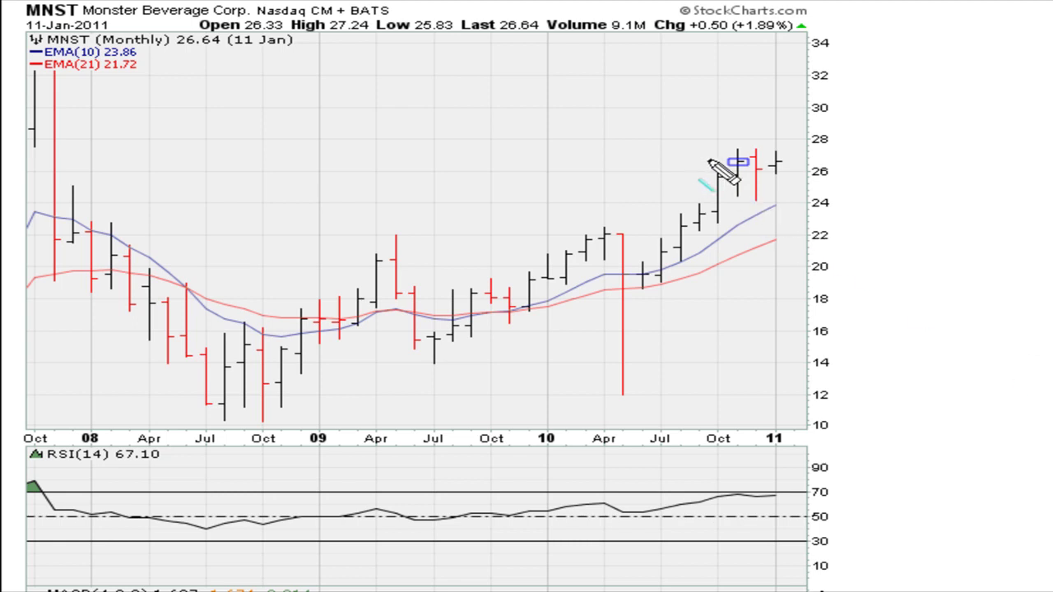
drag(709, 160, 831, 160)
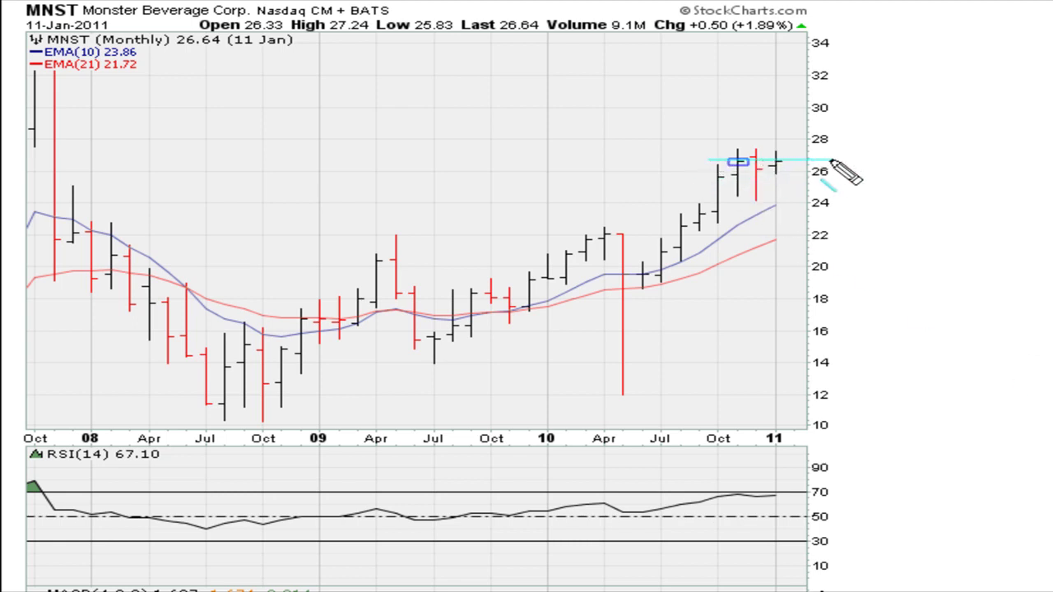
drag(711, 160, 857, 162)
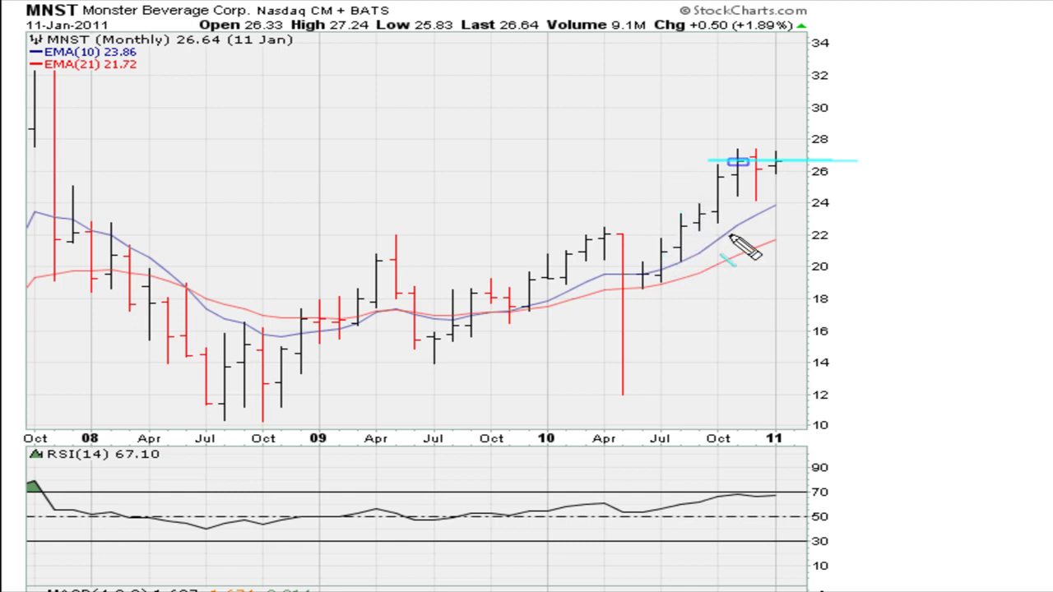
Step: Handwrite MONTHS, WKLY, DAILY and HOURS on the MNST chart, circle the boxed close, and draw an upward arrow beside DAILY
mouse_move(476, 146)
mouse_down()
mouse_move(483, 195)
mouse_move(474, 143)
mouse_move(496, 168)
mouse_move(503, 132)
mouse_move(531, 196)
mouse_up()
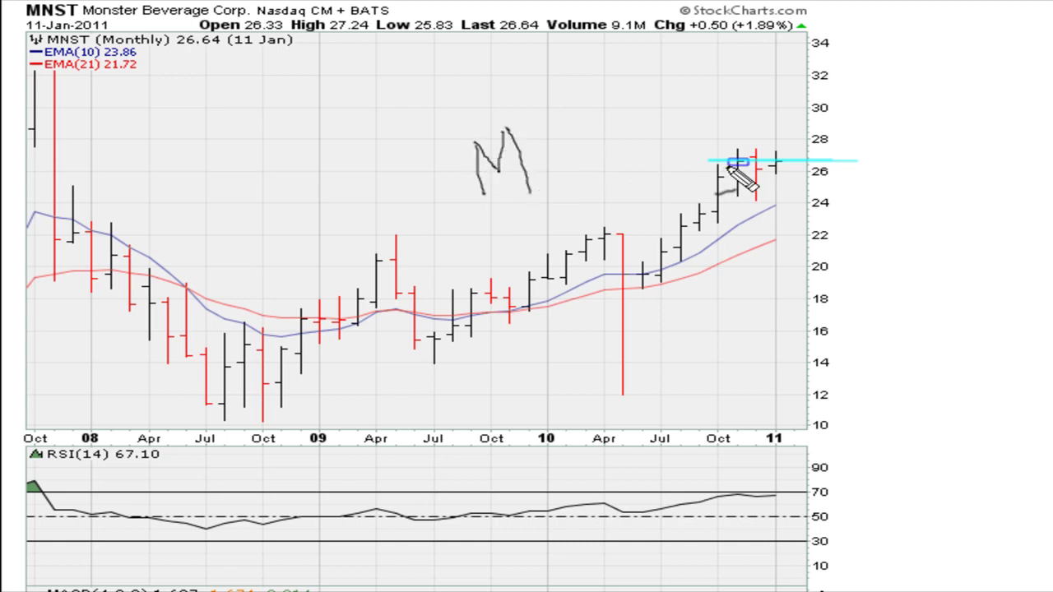
drag(747, 167, 731, 159)
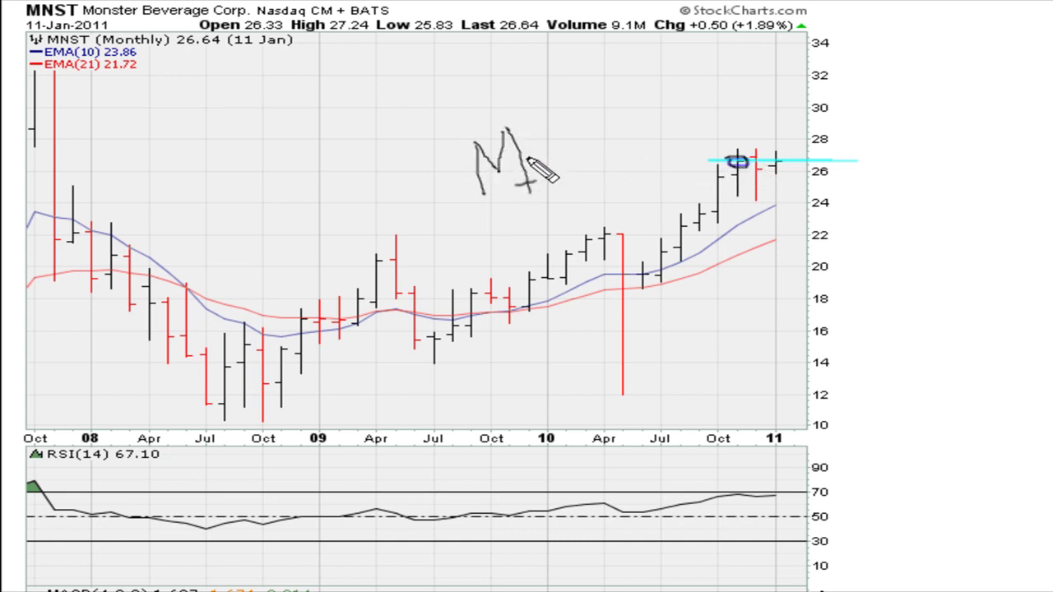
mouse_move(536, 149)
mouse_down()
mouse_move(535, 169)
mouse_move(549, 153)
mouse_move(541, 154)
mouse_move(588, 160)
mouse_move(597, 140)
mouse_move(576, 124)
mouse_move(633, 98)
mouse_move(617, 129)
mouse_move(658, 101)
mouse_move(644, 157)
mouse_up()
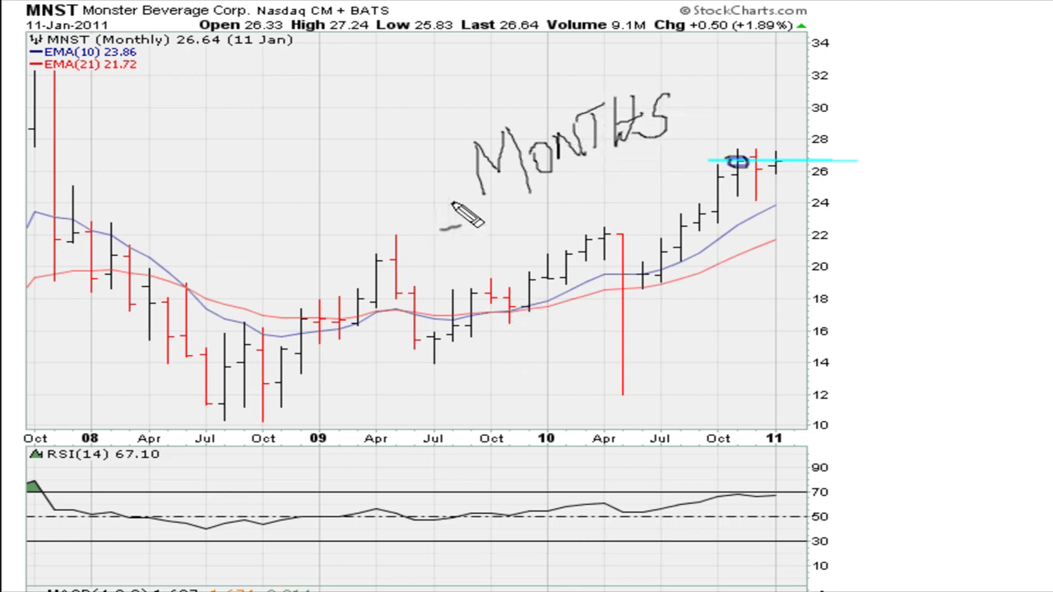
mouse_move(492, 215)
mouse_down()
mouse_move(510, 245)
mouse_move(540, 202)
mouse_move(551, 238)
mouse_move(568, 208)
mouse_move(576, 240)
mouse_move(584, 220)
mouse_move(616, 215)
mouse_move(606, 238)
mouse_up()
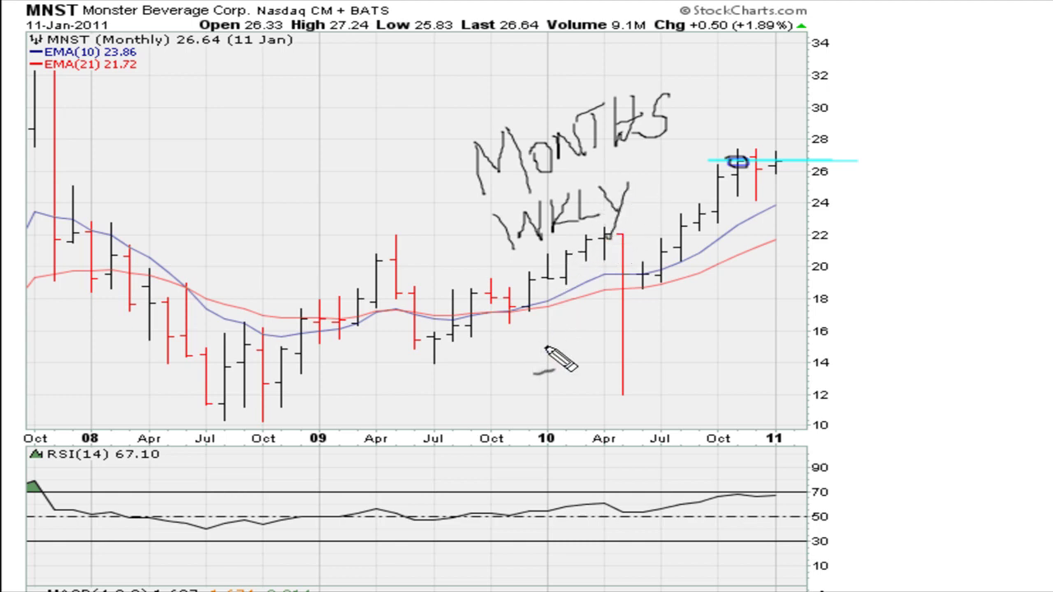
mouse_move(559, 362)
mouse_down()
mouse_move(568, 415)
mouse_move(613, 411)
mouse_move(635, 359)
mouse_move(650, 402)
mouse_move(669, 377)
mouse_move(663, 426)
mouse_up()
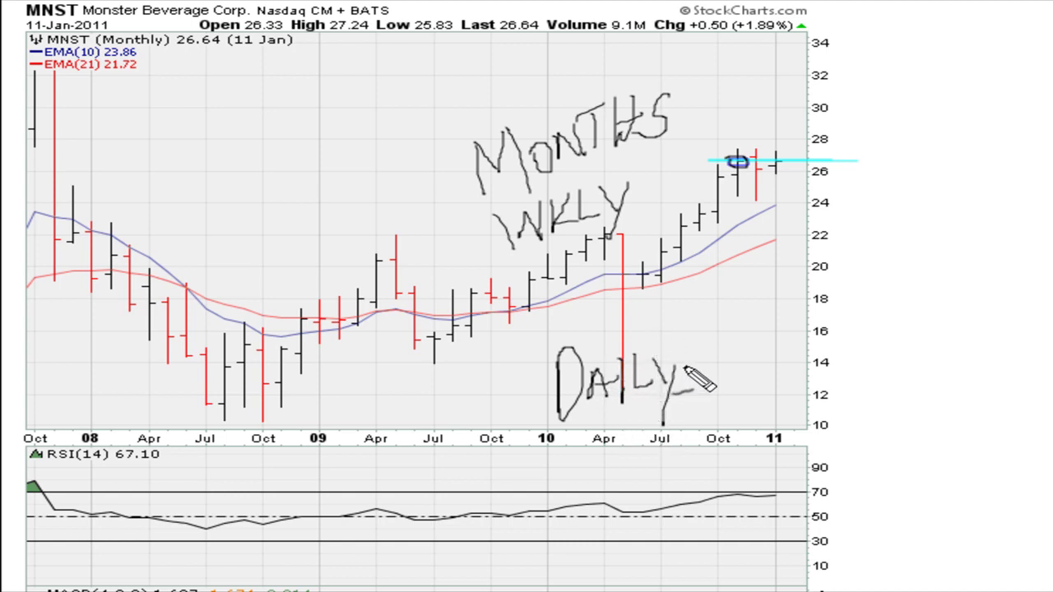
mouse_move(714, 361)
mouse_down()
mouse_move(742, 313)
mouse_move(747, 342)
mouse_up()
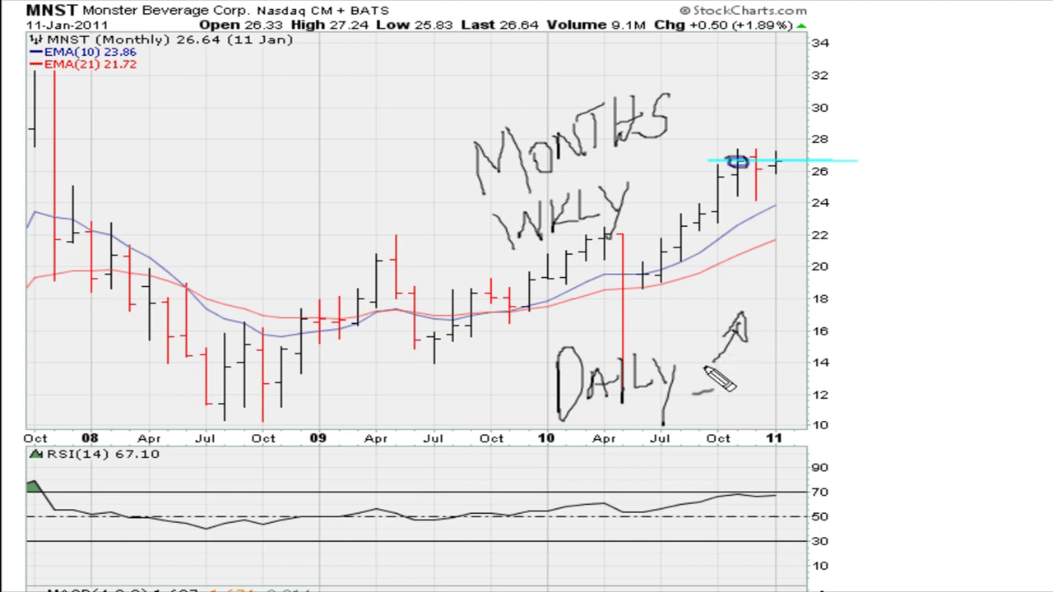
mouse_move(580, 496)
mouse_down()
mouse_move(627, 494)
mouse_move(606, 516)
mouse_up()
mouse_move(619, 475)
mouse_down()
mouse_move(625, 501)
mouse_move(645, 477)
mouse_move(658, 492)
mouse_move(666, 472)
mouse_move(650, 477)
mouse_move(681, 461)
mouse_move(695, 481)
mouse_move(714, 460)
mouse_move(737, 484)
mouse_move(714, 491)
mouse_up()
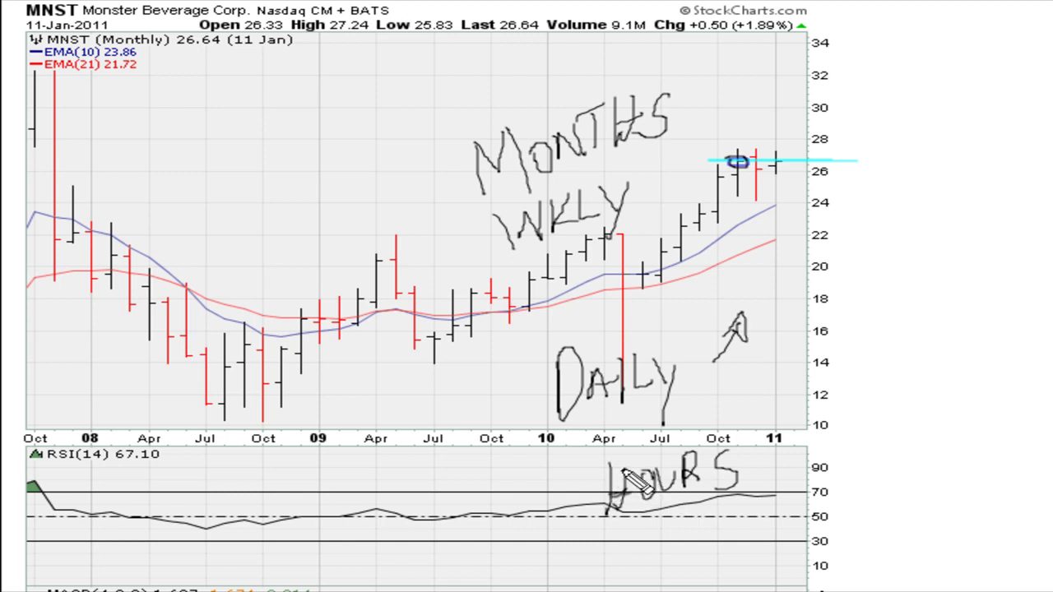
Step: Add check marks beside MONTHS, WKLY and HOURS, and draw an arrow from MONTHS to the re-circled November 2010 close
mouse_move(679, 108)
mouse_down()
mouse_move(686, 123)
mouse_move(695, 105)
mouse_up()
mouse_move(645, 187)
mouse_down()
mouse_move(655, 202)
mouse_move(679, 174)
mouse_up()
drag(743, 458, 772, 455)
drag(769, 463, 788, 459)
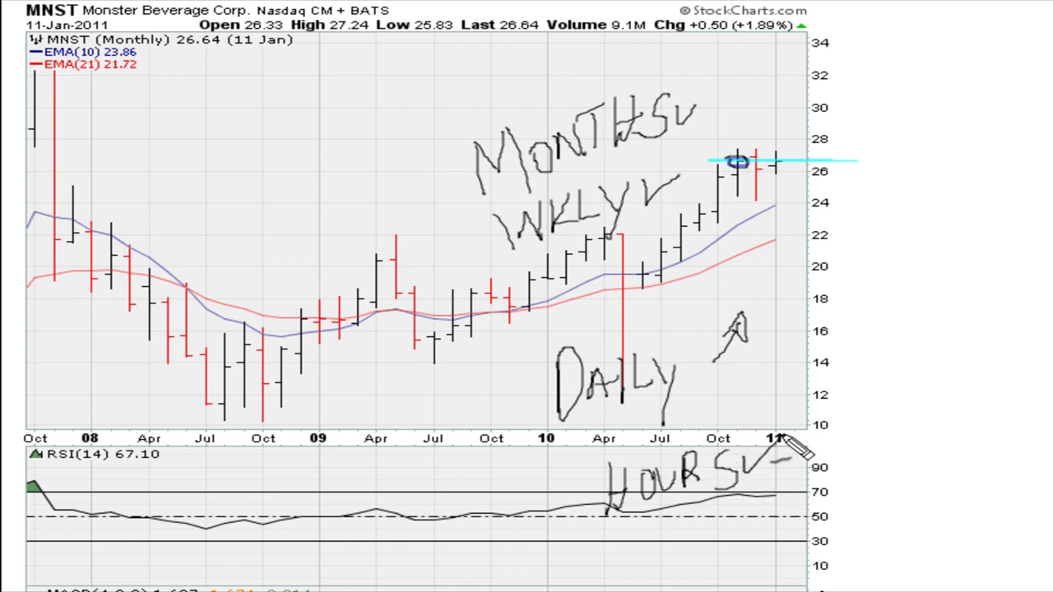
mouse_move(728, 157)
mouse_down()
mouse_move(744, 158)
mouse_move(723, 161)
mouse_up()
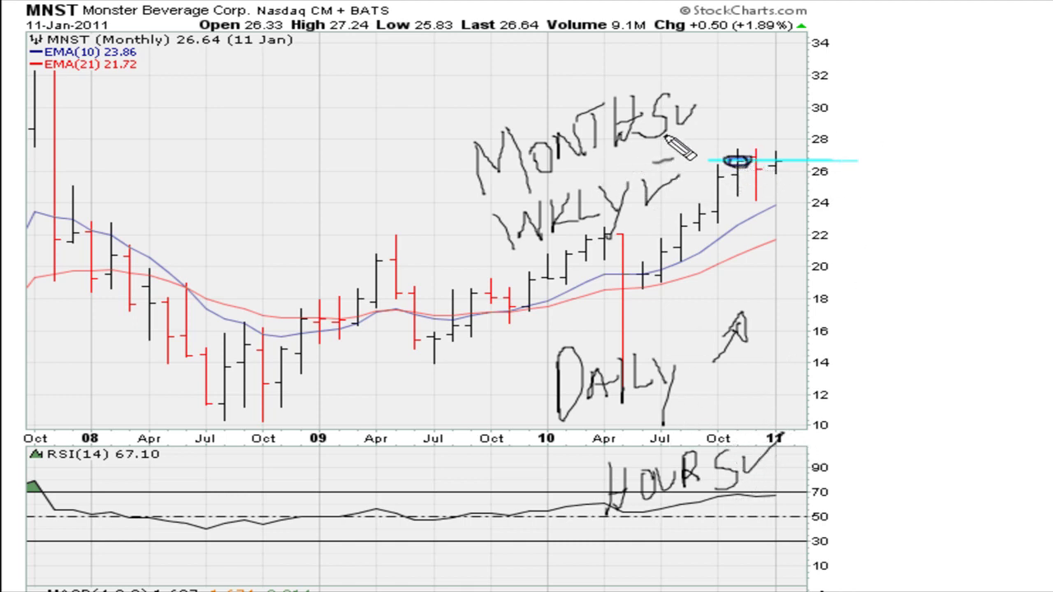
drag(690, 124, 727, 154)
drag(674, 176, 691, 172)
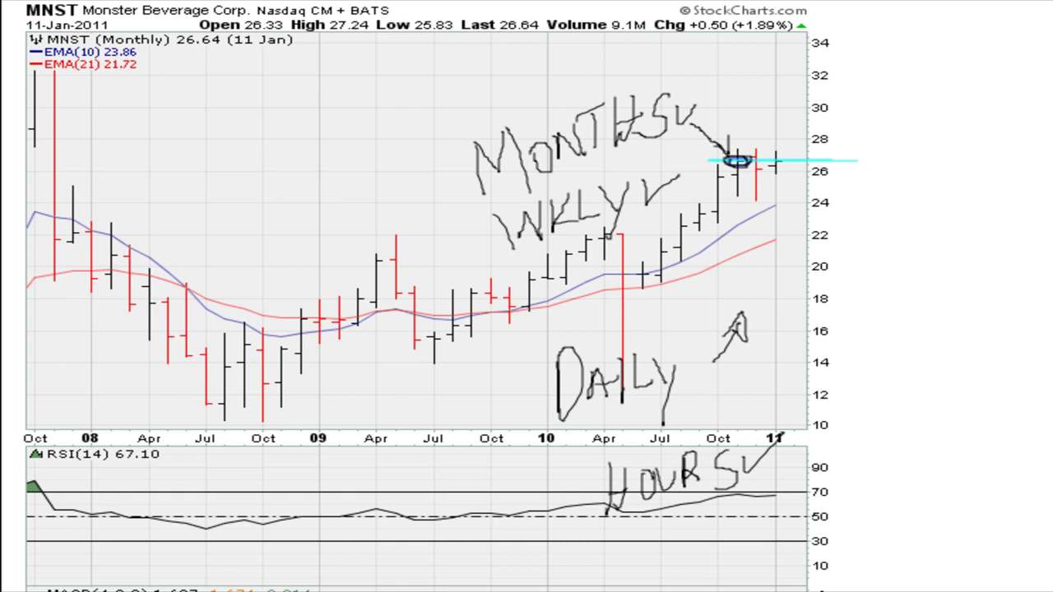
Step: Clear the MNST drawings and open the NTES chart from the chart list in its monthly view
key(e)
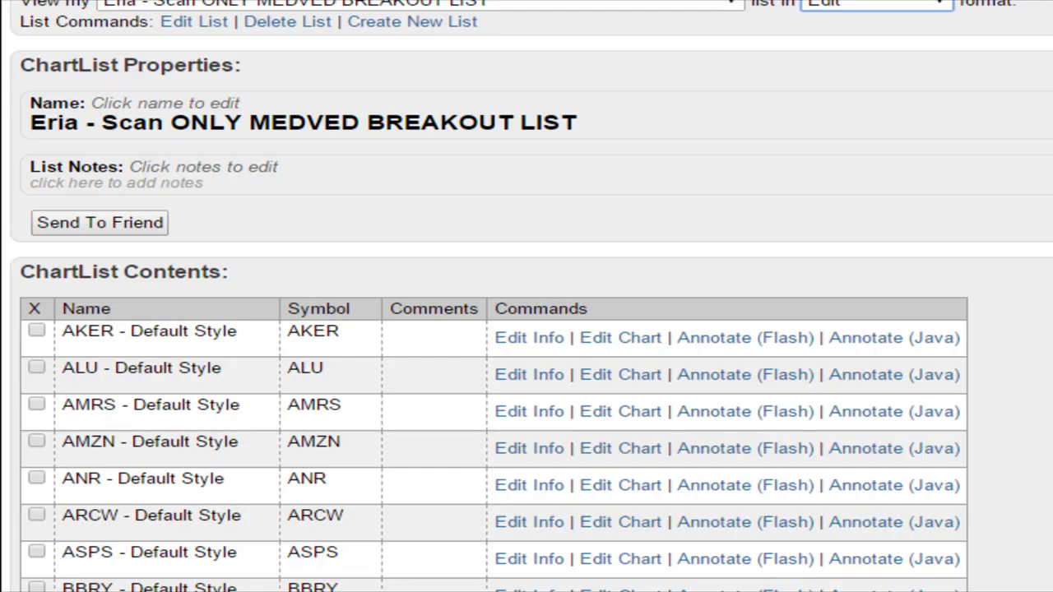
text(N)
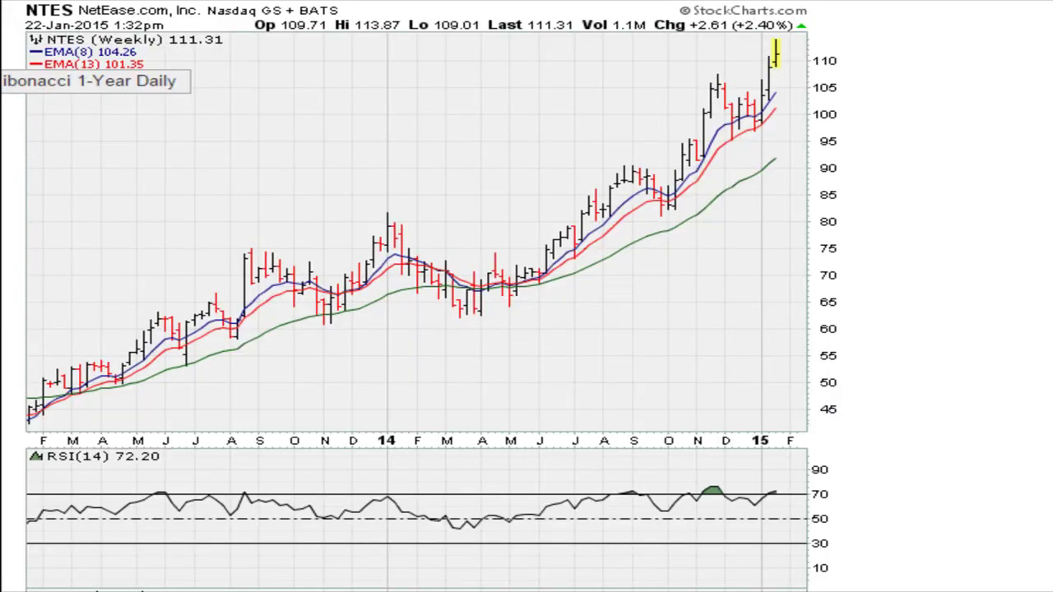
click(88, 90)
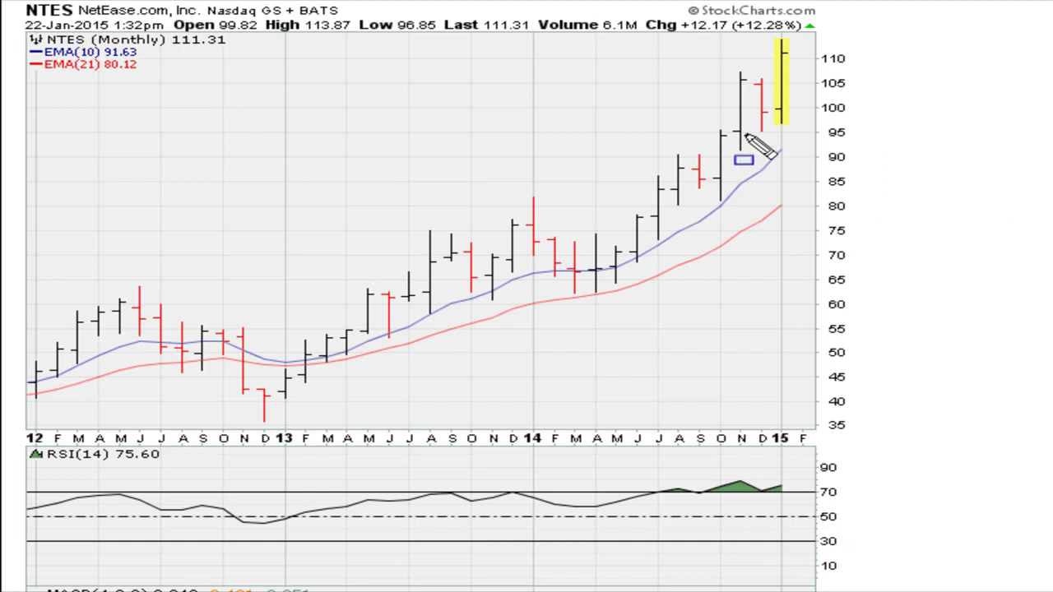
Step: Box the November 2014 close on the NTES monthly chart, handwrite 105.67, and draw a curved arrow pointing to the box
drag(727, 75, 753, 88)
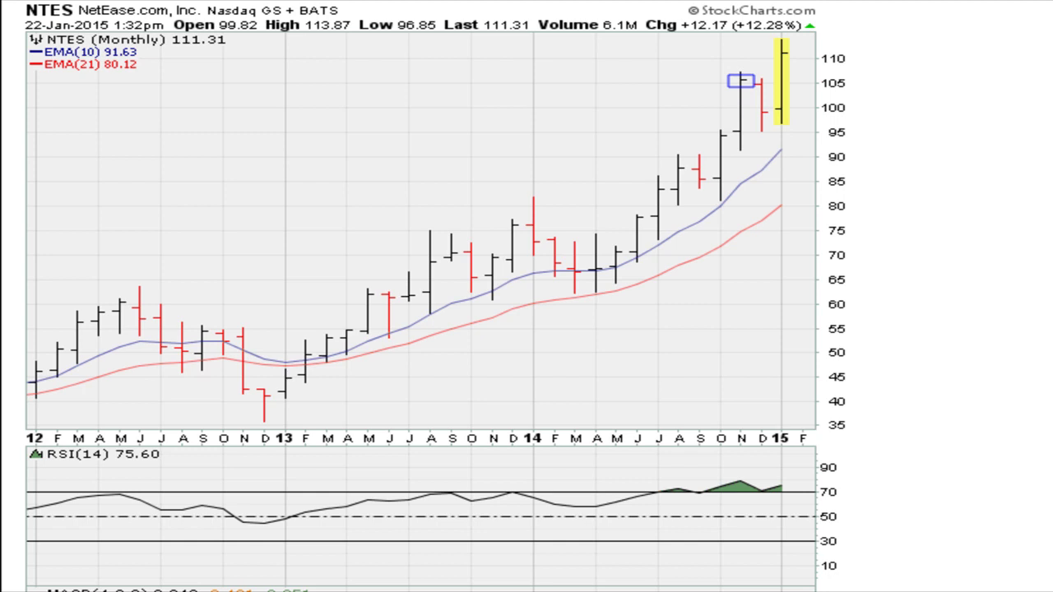
mouse_move(567, 91)
mouse_down()
mouse_move(564, 138)
mouse_move(546, 113)
mouse_up()
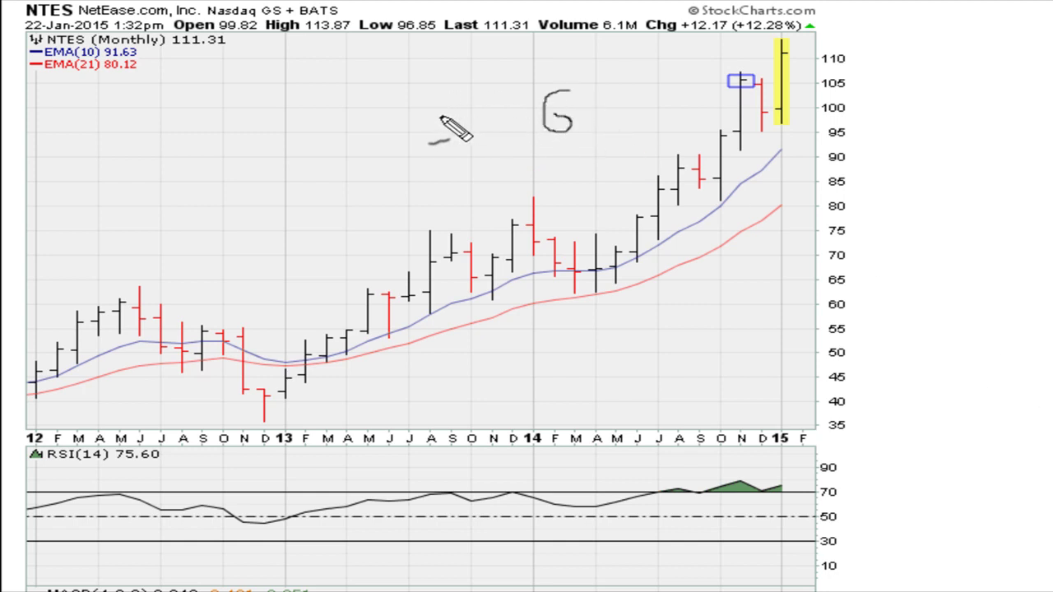
drag(439, 116, 450, 181)
mouse_move(455, 135)
mouse_down()
mouse_move(485, 153)
mouse_move(476, 123)
mouse_move(510, 107)
mouse_move(519, 132)
mouse_move(504, 146)
mouse_up()
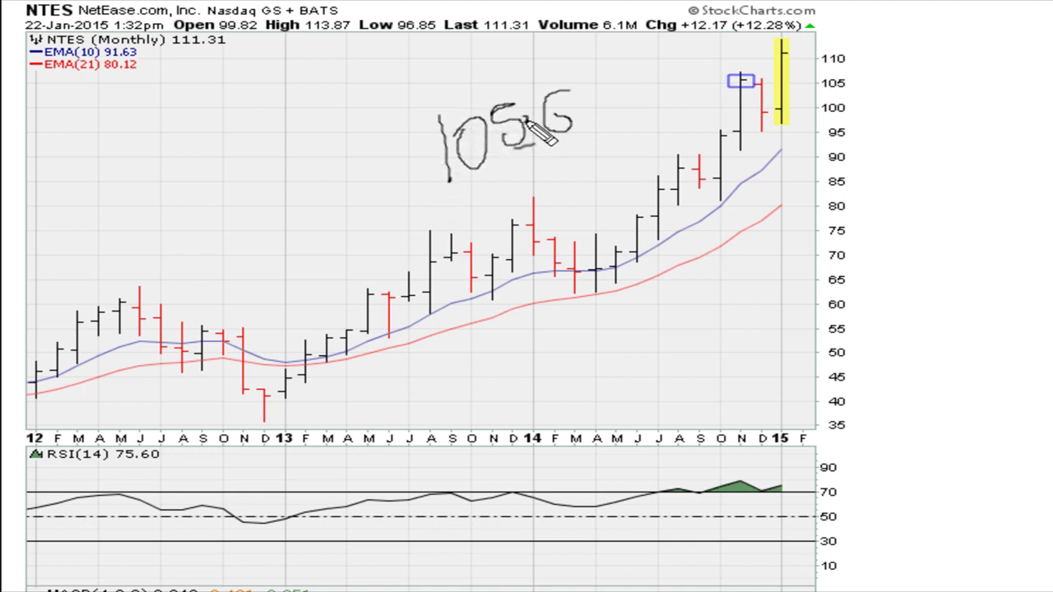
mouse_move(578, 87)
mouse_down()
mouse_move(603, 129)
mouse_move(611, 105)
mouse_up()
mouse_move(668, 128)
mouse_down()
mouse_move(687, 124)
mouse_move(718, 56)
mouse_move(735, 74)
mouse_move(722, 71)
mouse_move(747, 70)
mouse_move(733, 73)
mouse_up()
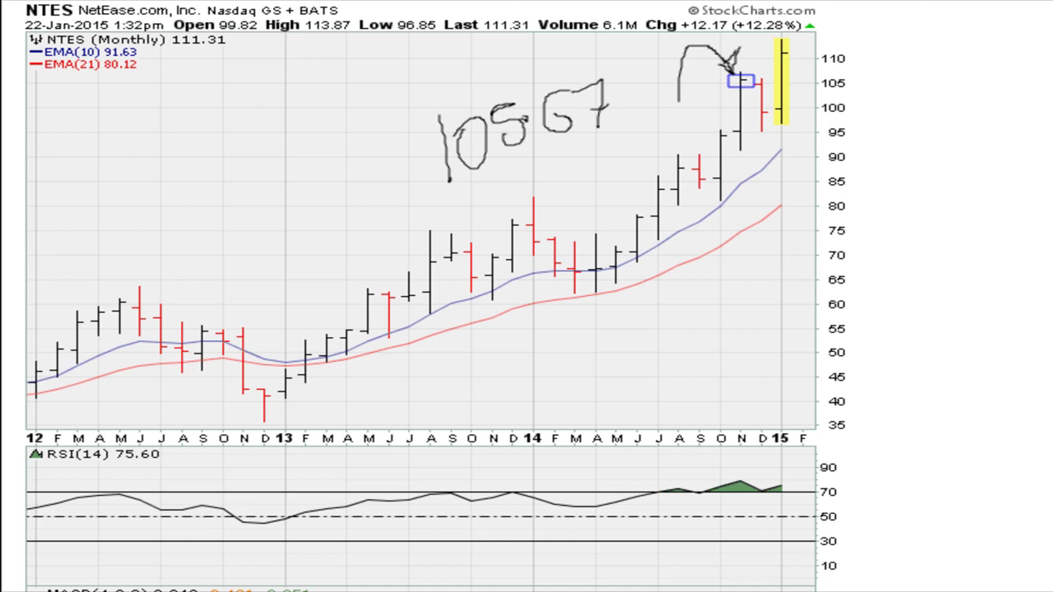
Step: Draw a cyan line along the November 2014 close, box the December bar, and circle where the January 2015 bar crosses the line
drag(708, 81, 818, 80)
drag(748, 87, 773, 130)
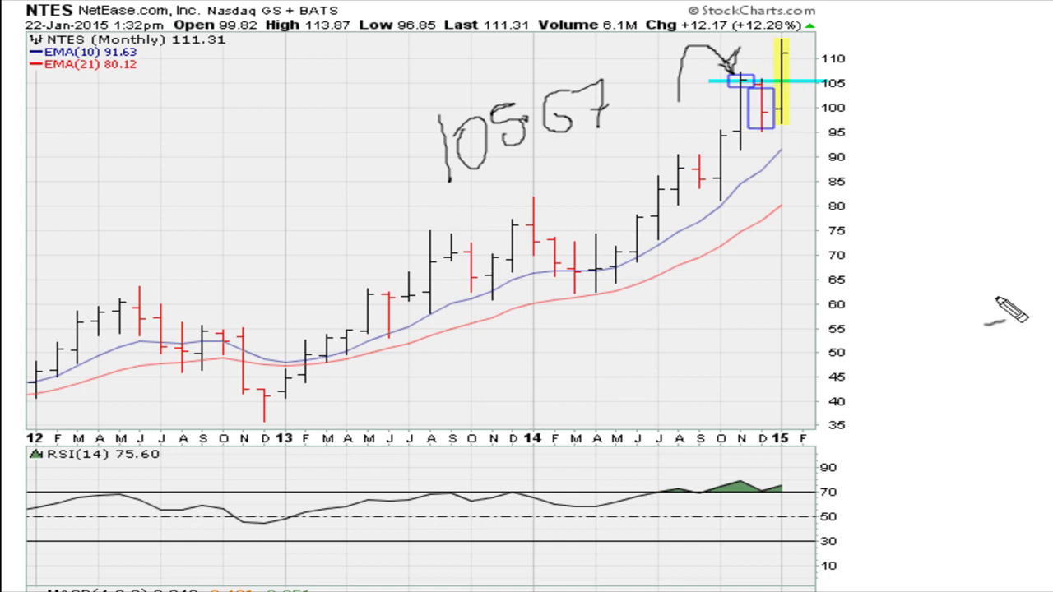
mouse_move(775, 74)
mouse_down()
mouse_move(790, 87)
mouse_move(773, 81)
mouse_up()
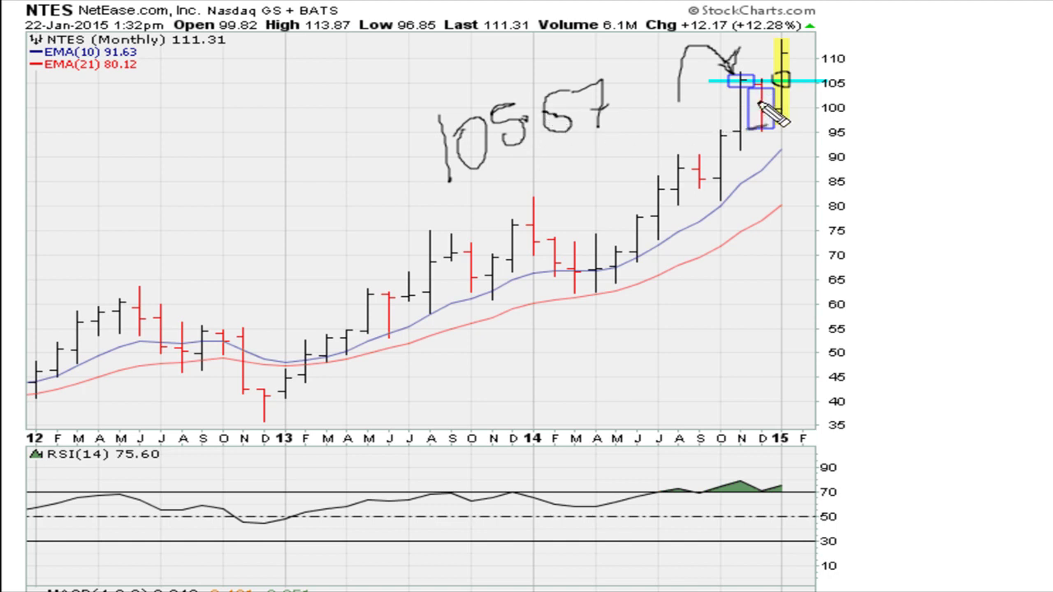
Step: Circle the RSI stretch above 70 from July 2014 to January 2015 and handwrite 69.10 above it
drag(653, 507, 666, 502)
mouse_move(643, 483)
mouse_down()
mouse_move(782, 474)
mouse_move(792, 494)
mouse_move(648, 489)
mouse_up()
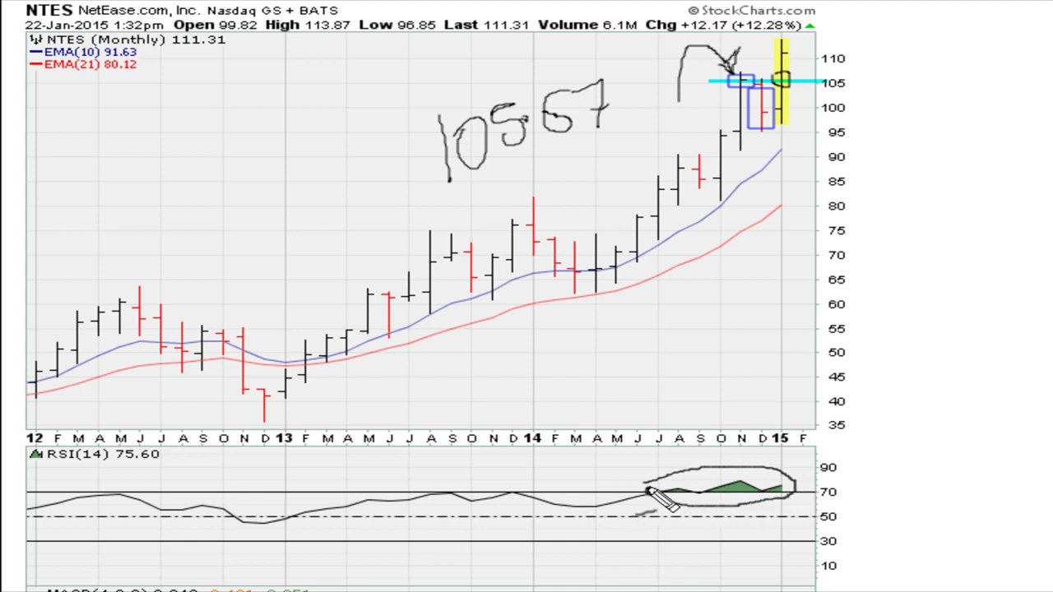
mouse_move(662, 360)
mouse_down()
mouse_move(630, 386)
mouse_move(654, 377)
mouse_move(673, 394)
mouse_up()
mouse_move(676, 384)
mouse_down()
mouse_move(720, 378)
mouse_move(707, 348)
mouse_up()
click(681, 374)
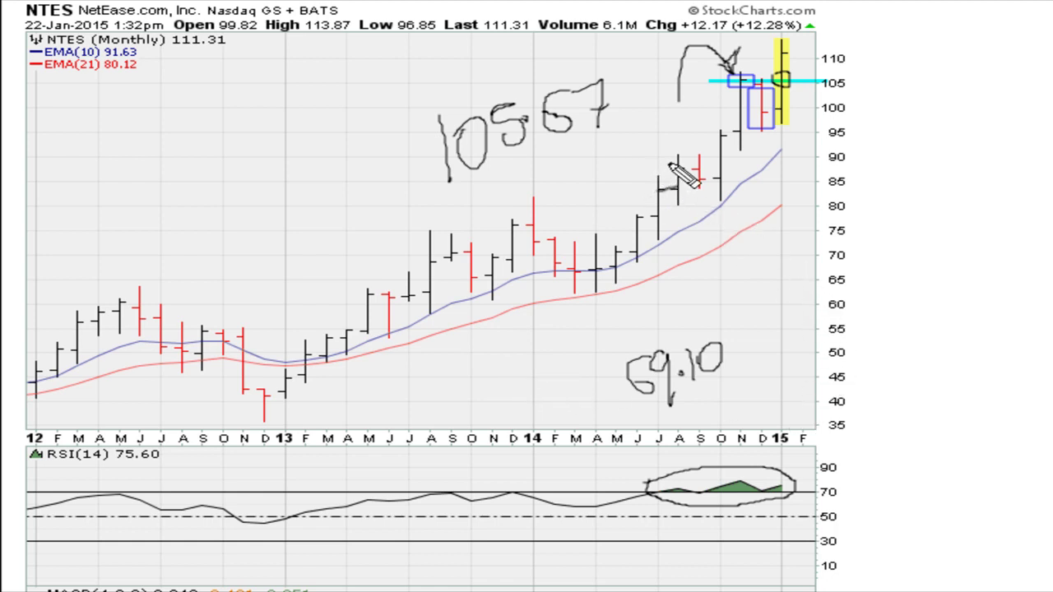
Step: Circle the August 2014 close, box the September bar, draw a cyan line along that close, and point an arrow at the October crossing
mouse_move(678, 161)
mouse_down()
mouse_move(668, 175)
mouse_move(688, 170)
mouse_move(677, 160)
mouse_up()
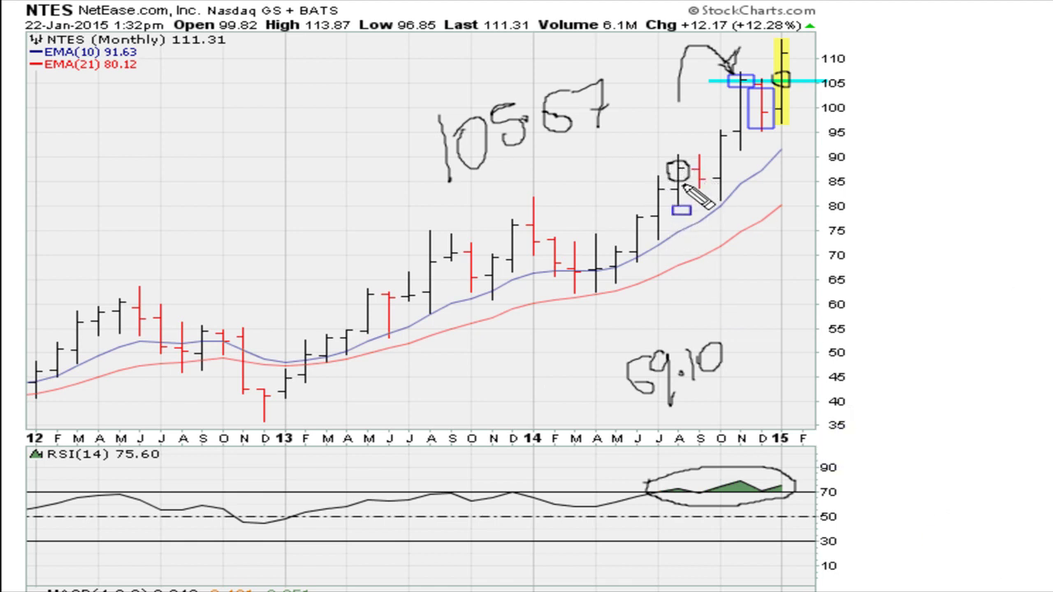
drag(687, 166, 712, 193)
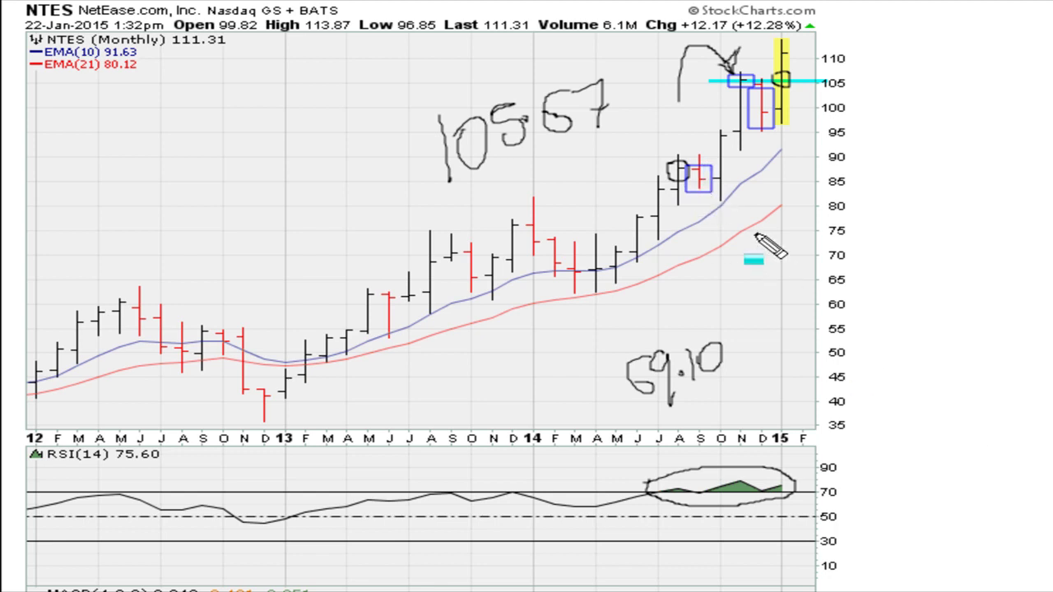
drag(647, 168, 755, 168)
drag(688, 128, 708, 155)
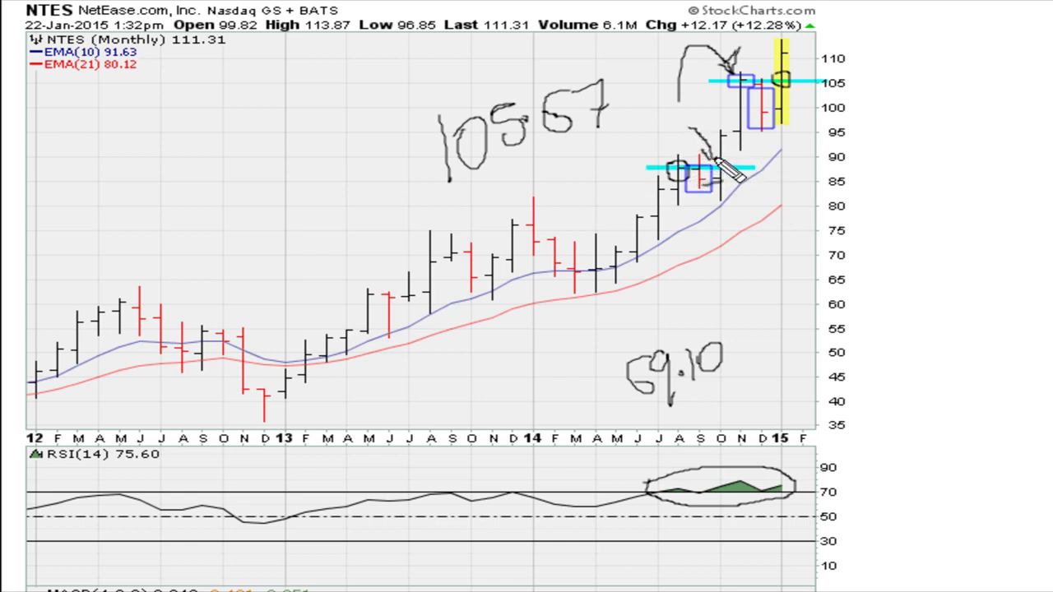
Step: Circle the RSI point around October 2014 and draw an arrow down to it from the handwritten 69.10
drag(707, 485, 728, 483)
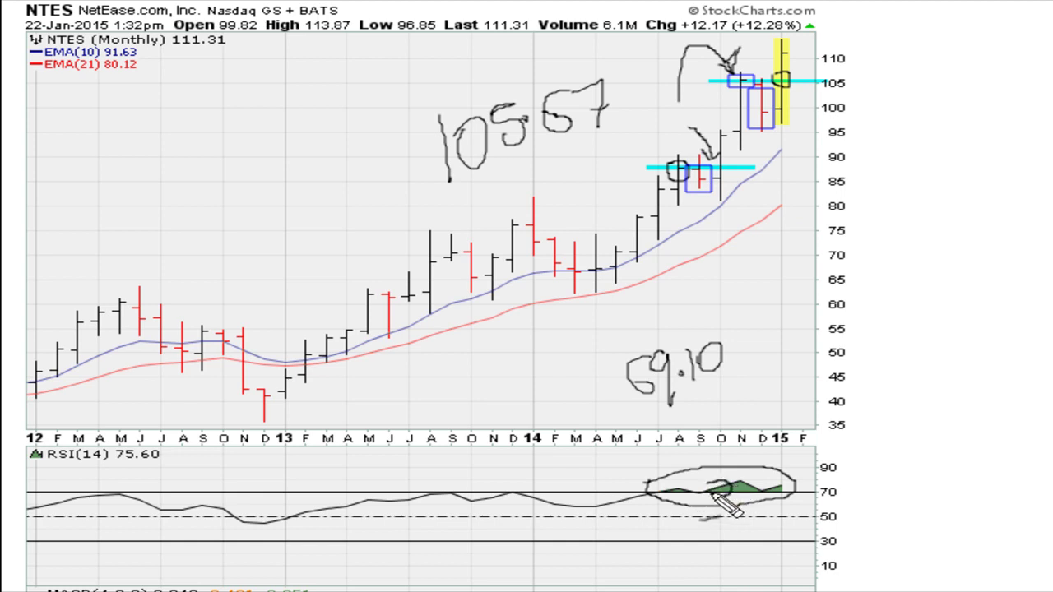
mouse_move(699, 393)
mouse_down()
mouse_move(702, 467)
mouse_move(714, 478)
mouse_up()
drag(775, 238, 794, 235)
key(ctrl+z)
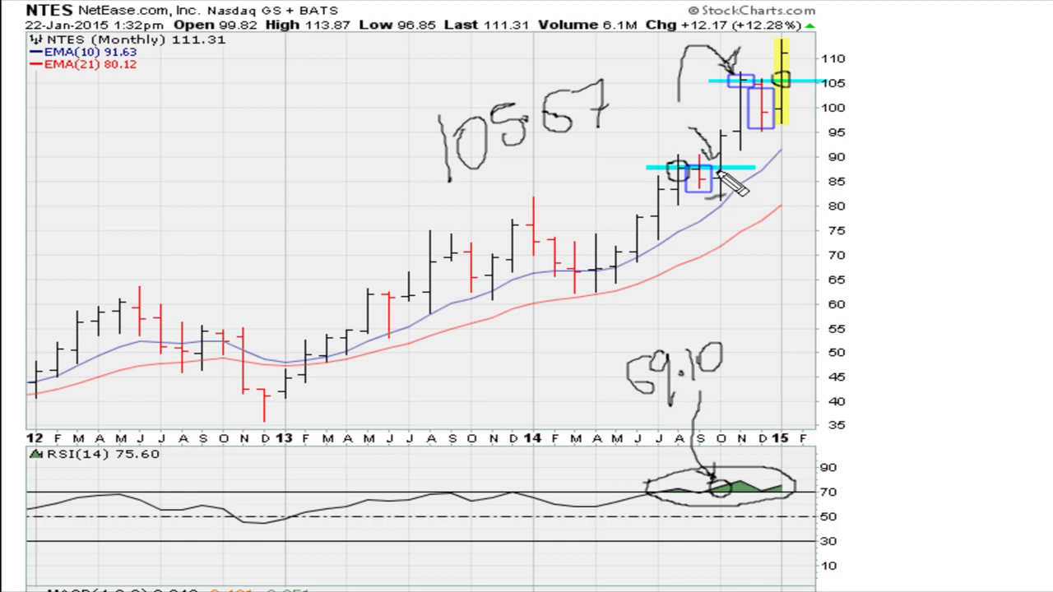
Step: Mark where the October 2014 bar crosses the lower cyan line and add tick marks by the October through January bars
drag(718, 170, 730, 166)
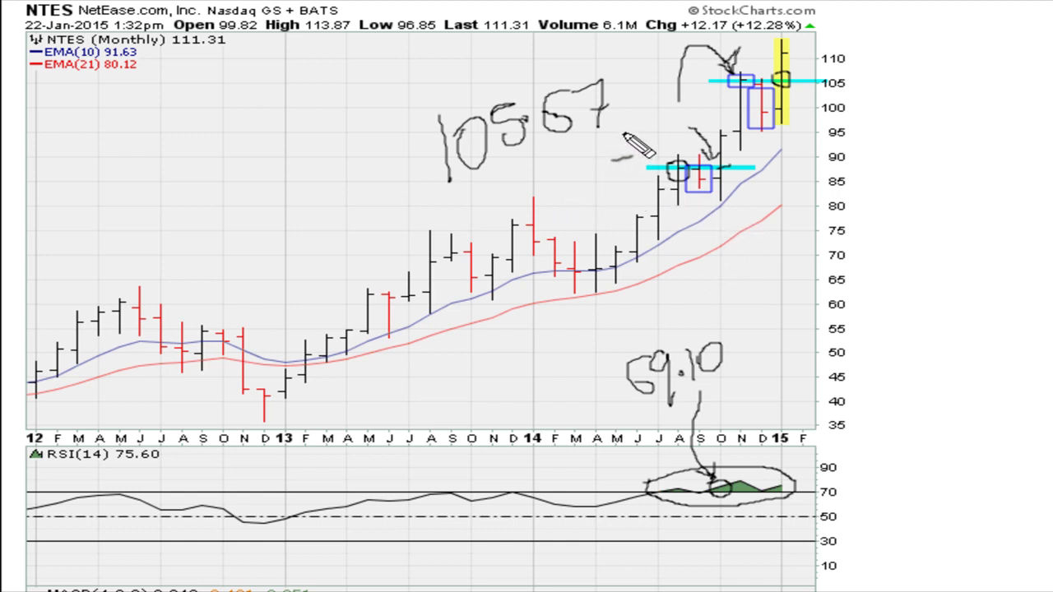
drag(723, 167, 726, 153)
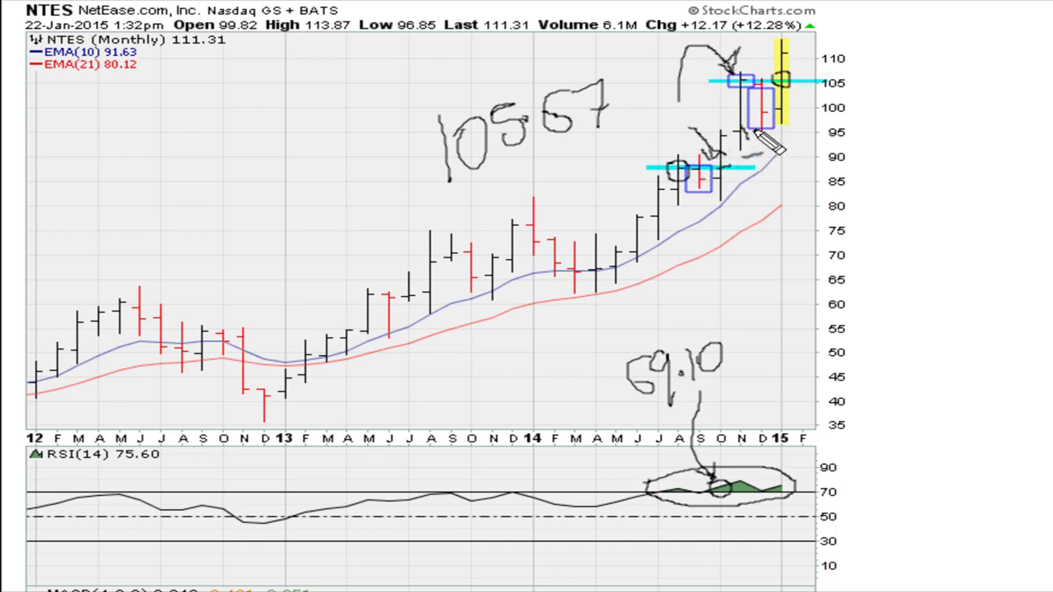
drag(788, 123, 792, 135)
drag(673, 242, 692, 238)
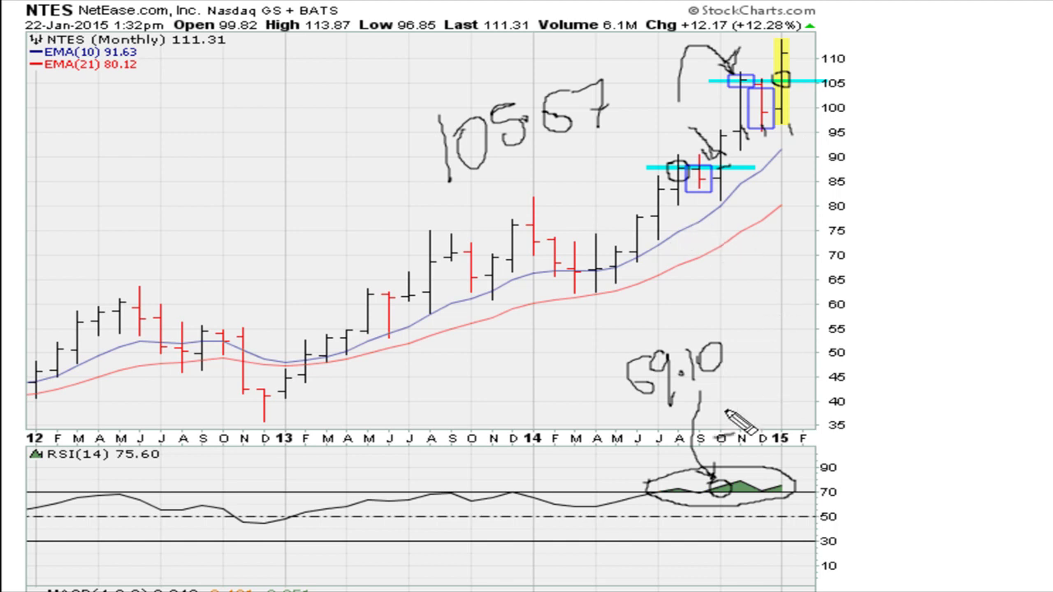
Step: Clear the NTES drawings and draw a cyan horizontal line along the early 2014 MACD(12,26,9) peak, from December 2013 to December 2014
key(Escape)
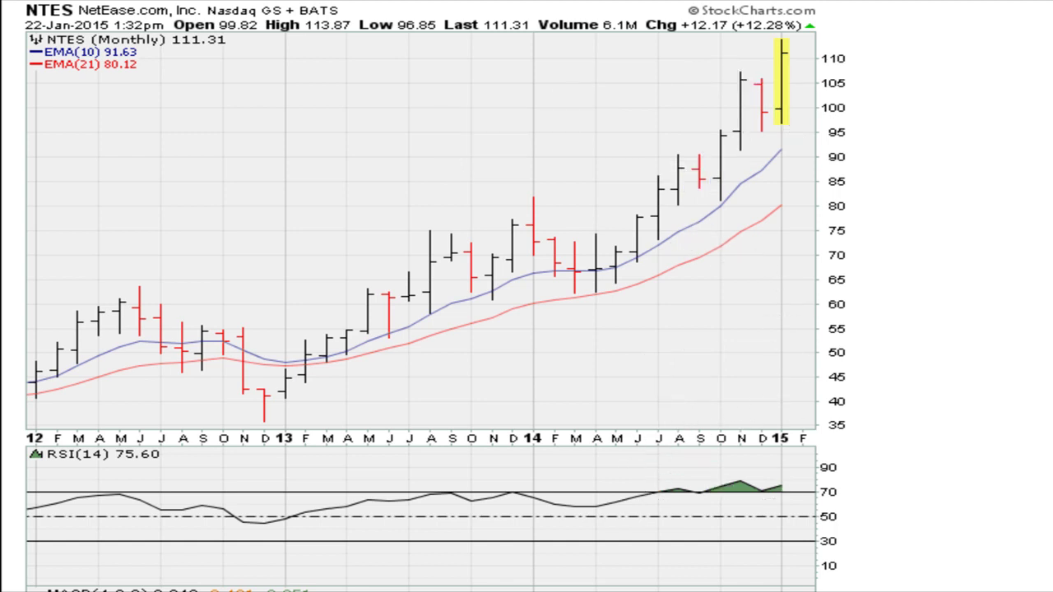
scroll(437, 296, down, 4)
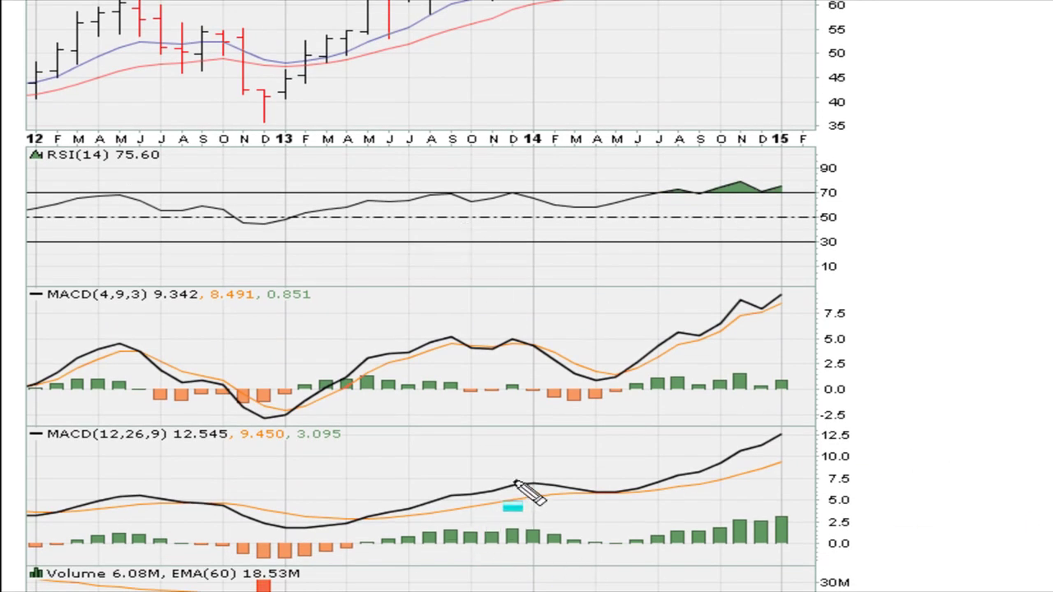
drag(516, 476, 763, 479)
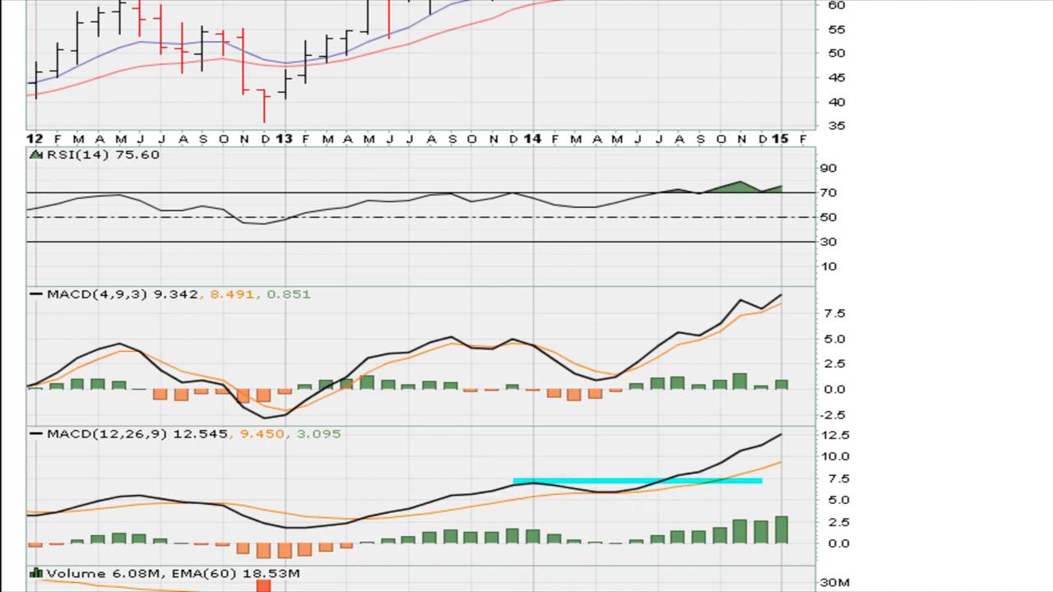
Step: Add check marks above the 2014 crossings in both MACD panels and draw a cyan line along the September 2013 MACD(4,9,3) peak
drag(660, 462, 687, 433)
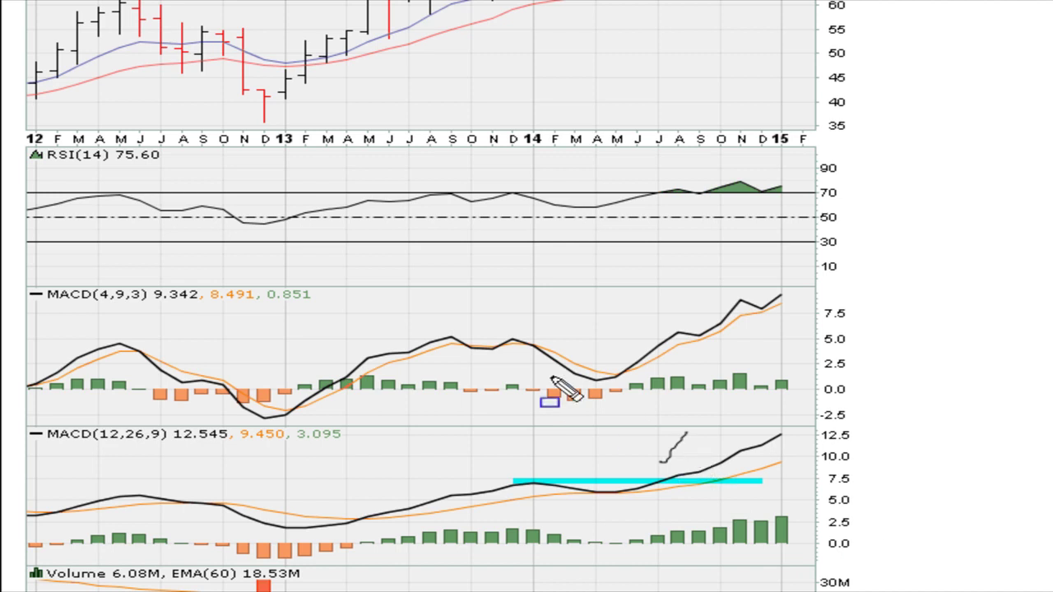
mouse_move(444, 337)
mouse_down()
mouse_move(725, 335)
mouse_move(691, 313)
mouse_move(713, 304)
mouse_up()
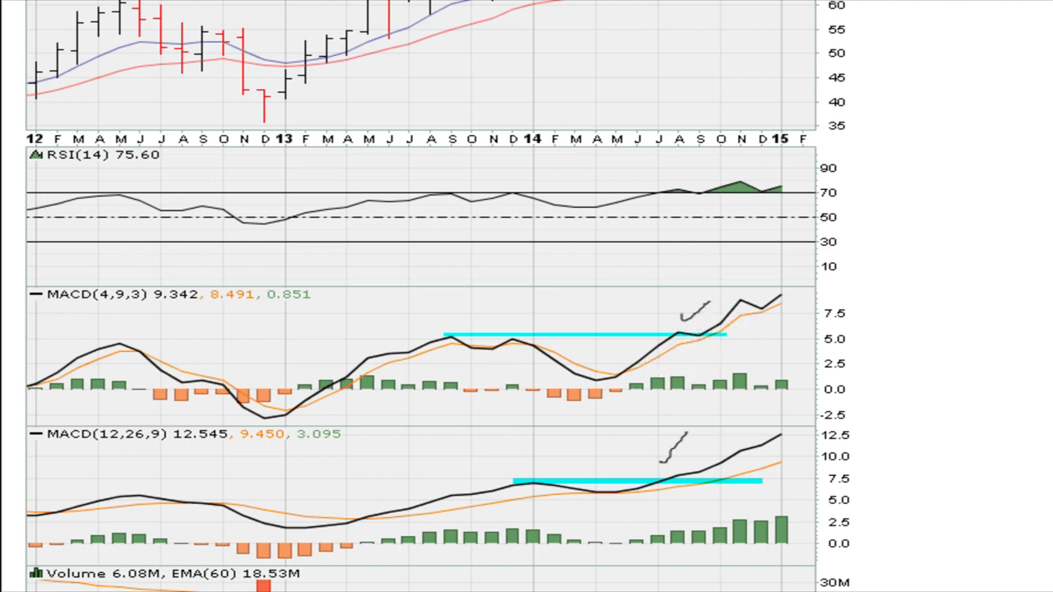
Step: Box the November 2014 and January 2015 closes on the NTES monthly price chart and draw a thin cyan line along the November close
scroll(794, 239, up, 3)
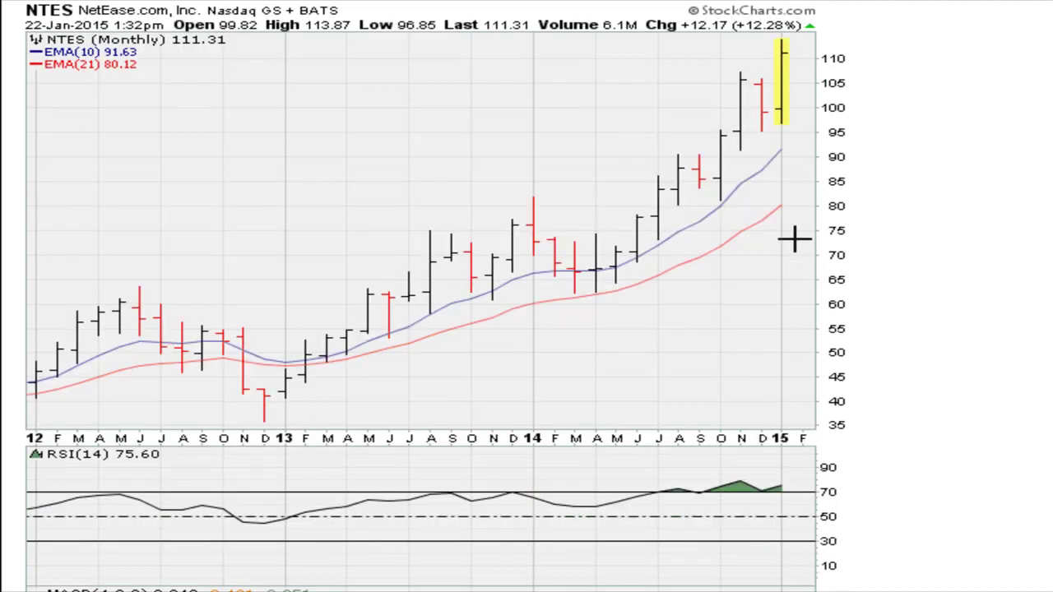
drag(731, 73, 753, 87)
drag(710, 79, 848, 81)
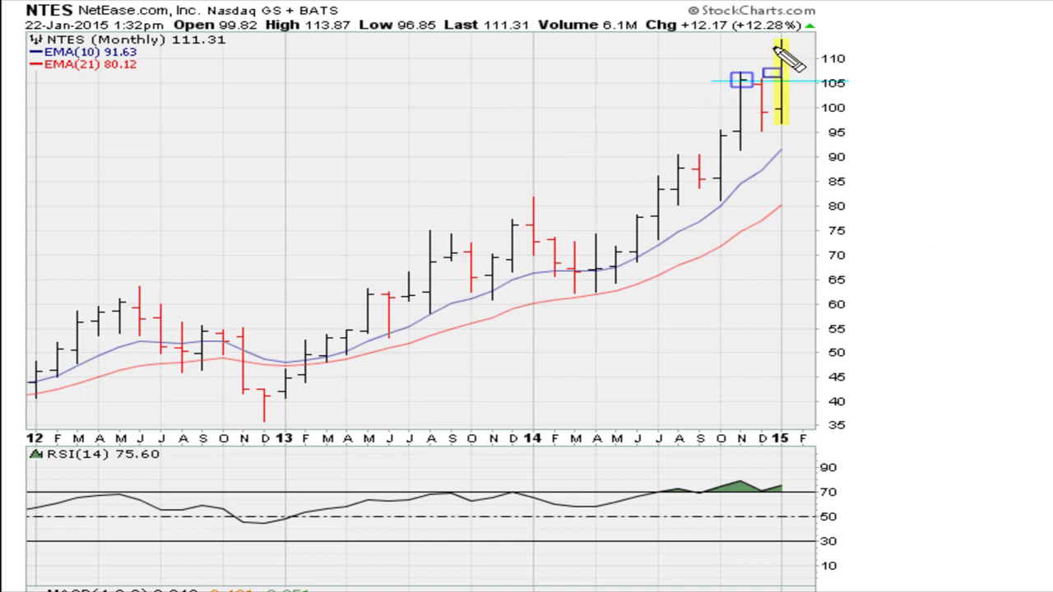
drag(773, 51, 797, 67)
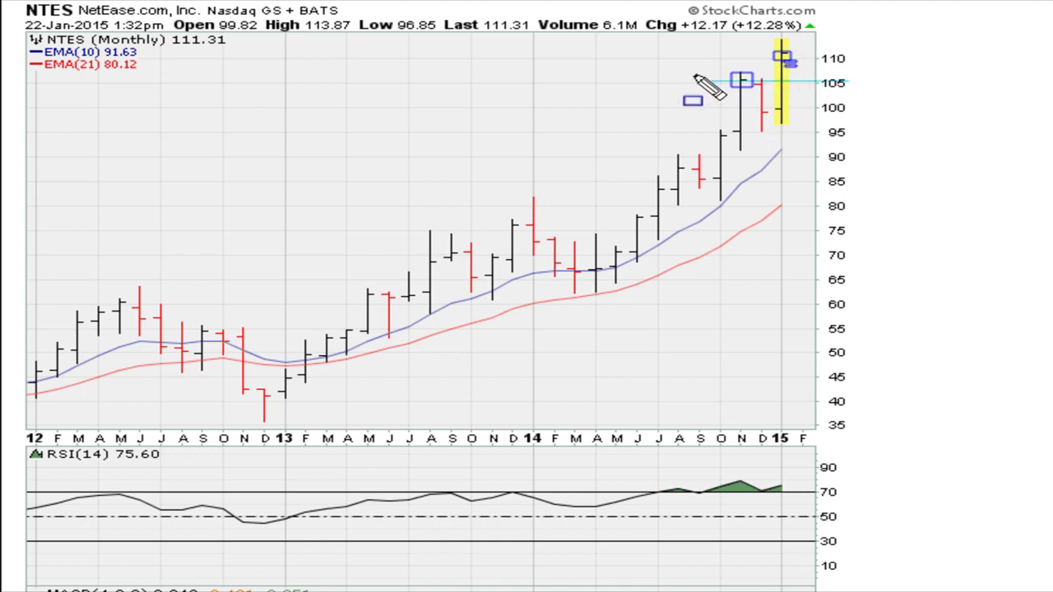
Step: Handwrite the price levels 130 and 140, one below the other, above the early 2014 price bars
mouse_move(479, 125)
mouse_down()
mouse_move(480, 155)
mouse_move(514, 143)
mouse_move(494, 154)
mouse_up()
drag(533, 109, 526, 120)
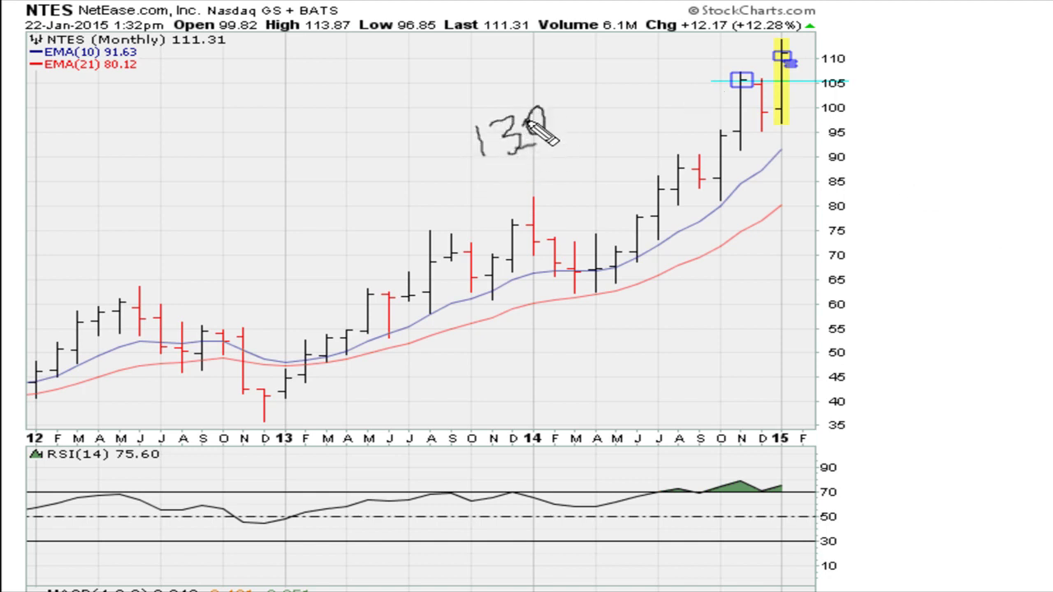
mouse_move(508, 163)
mouse_down()
mouse_move(509, 190)
mouse_move(539, 172)
mouse_move(533, 193)
mouse_up()
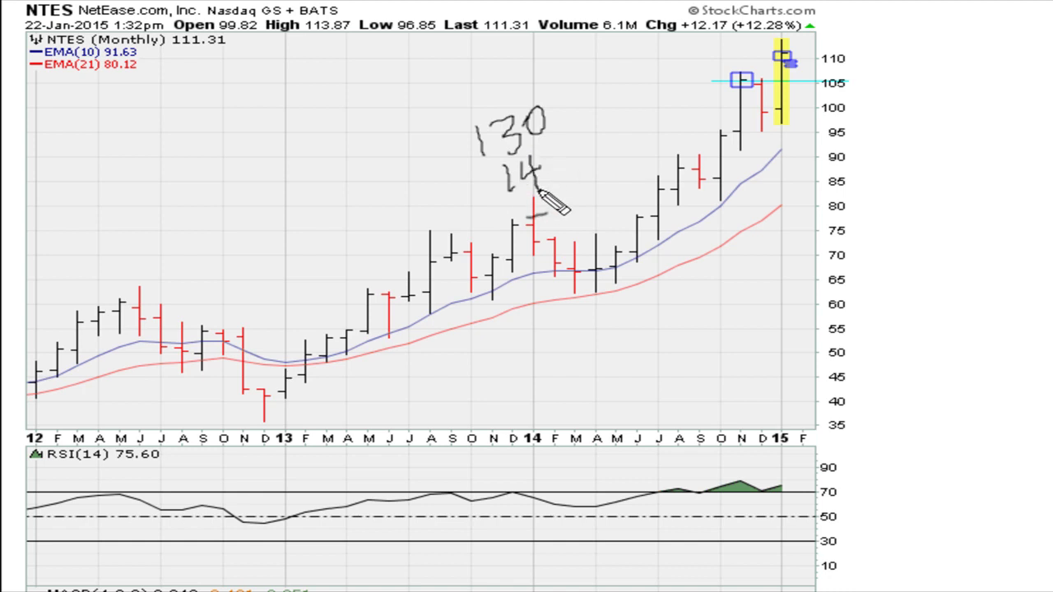
drag(556, 148, 582, 120)
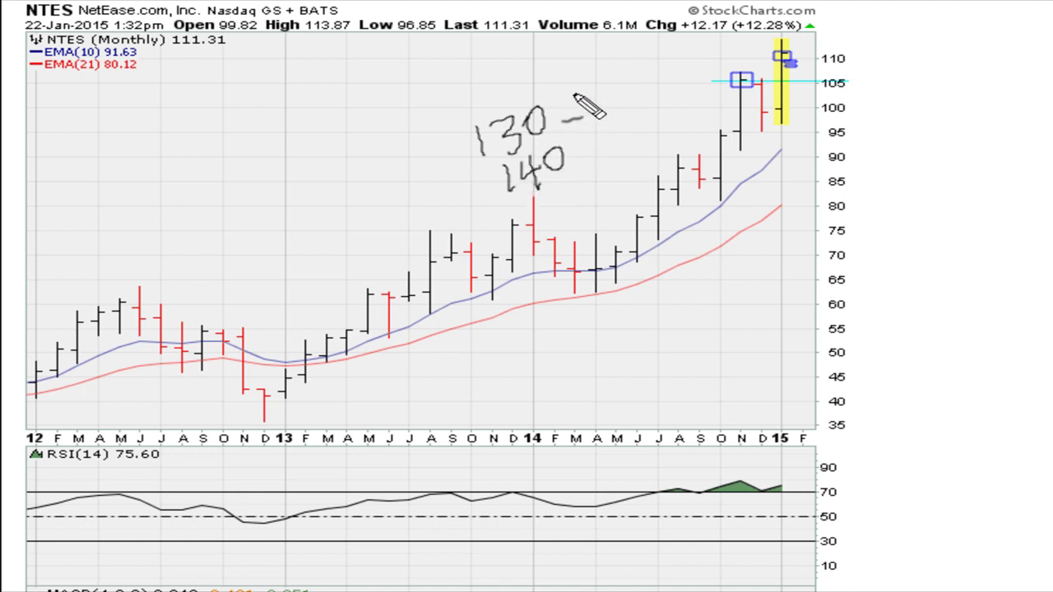
key(ctrl+z)
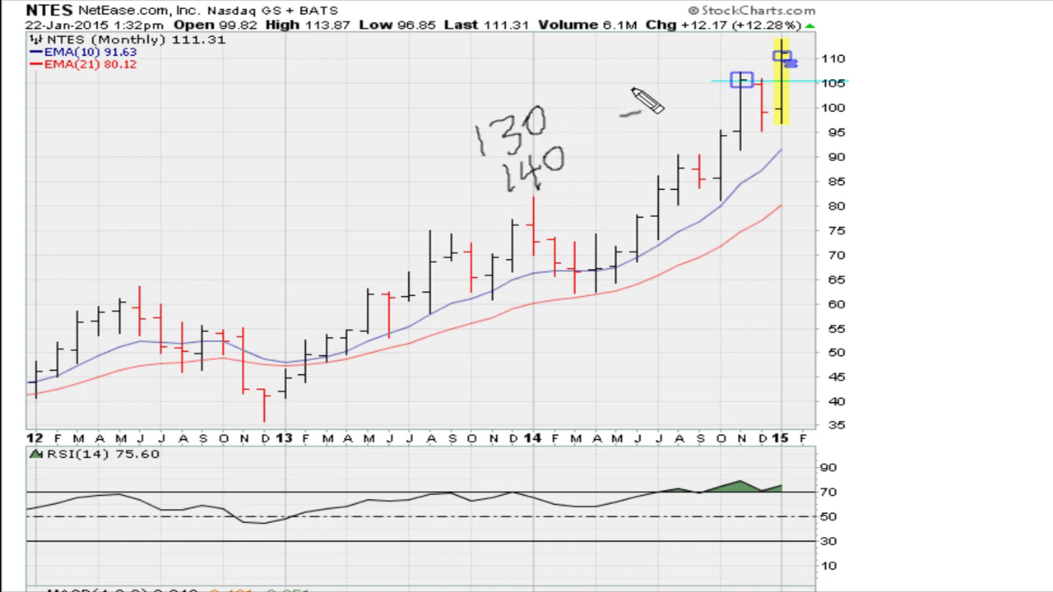
Step: Circle the November 2014 close and handwrite 105.67 below the late 2014 bars, with a down arrow beside the January 2015 bar
drag(787, 62, 795, 63)
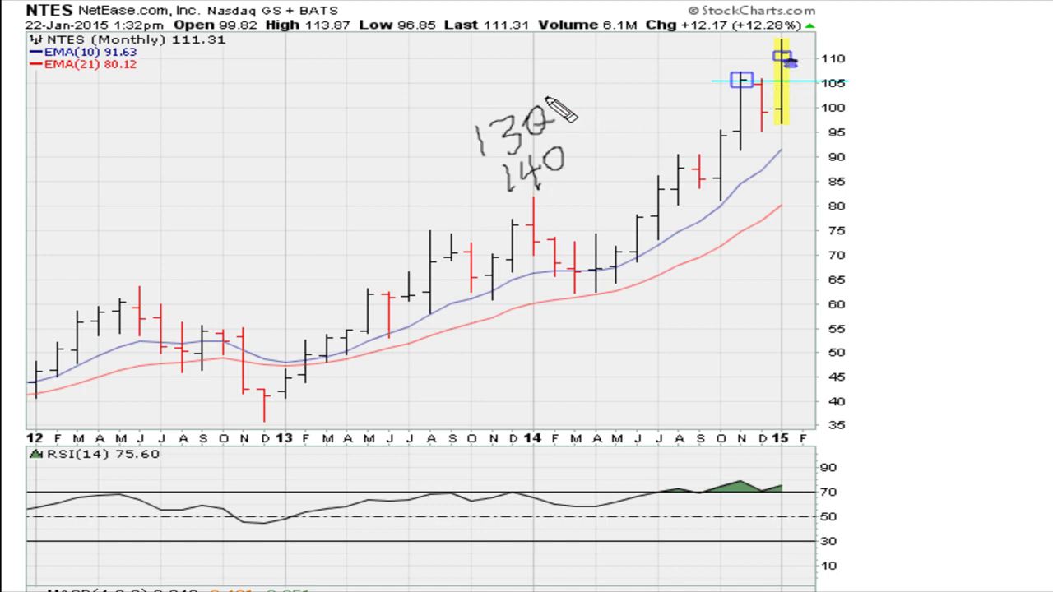
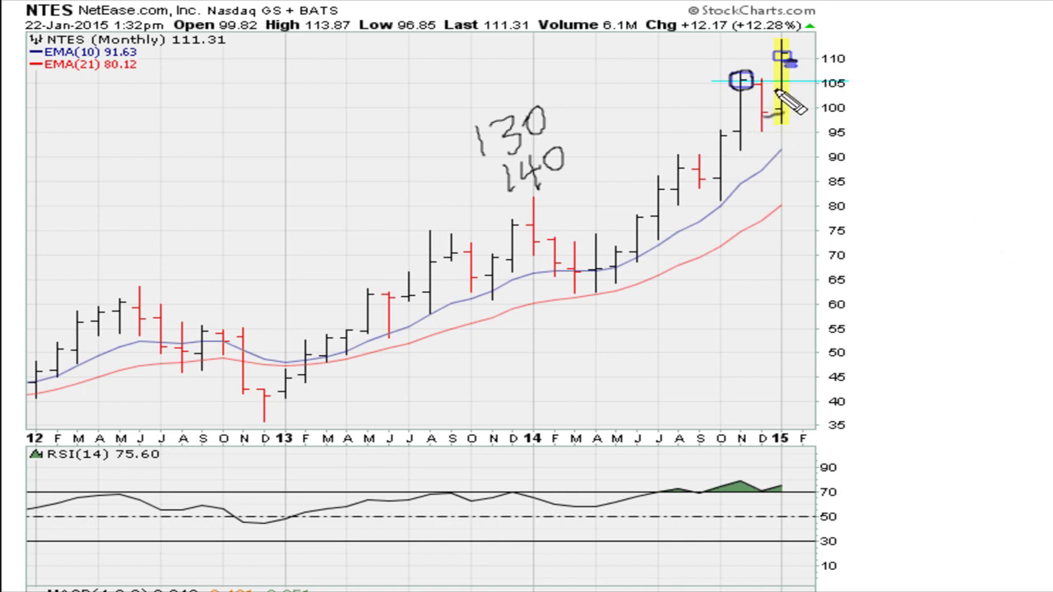
mouse_move(795, 74)
mouse_down()
mouse_move(801, 101)
mouse_move(792, 105)
mouse_move(811, 89)
mouse_up()
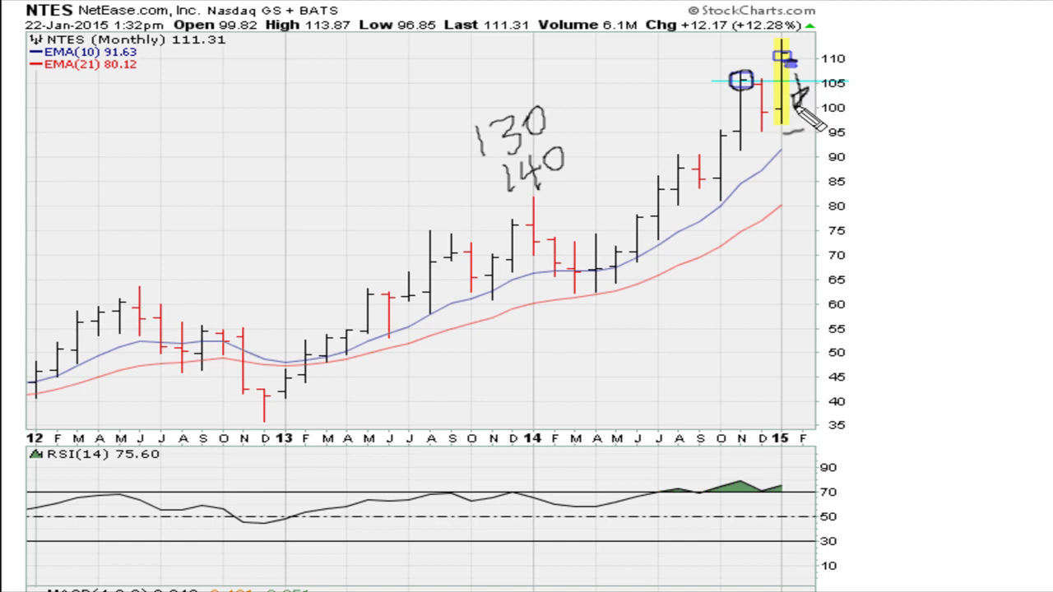
mouse_move(630, 276)
mouse_down()
mouse_move(639, 285)
mouse_move(681, 266)
mouse_move(691, 294)
mouse_move(714, 273)
mouse_move(733, 280)
mouse_move(726, 285)
mouse_move(726, 266)
mouse_move(725, 284)
mouse_move(757, 284)
mouse_move(745, 272)
mouse_move(774, 252)
mouse_up()
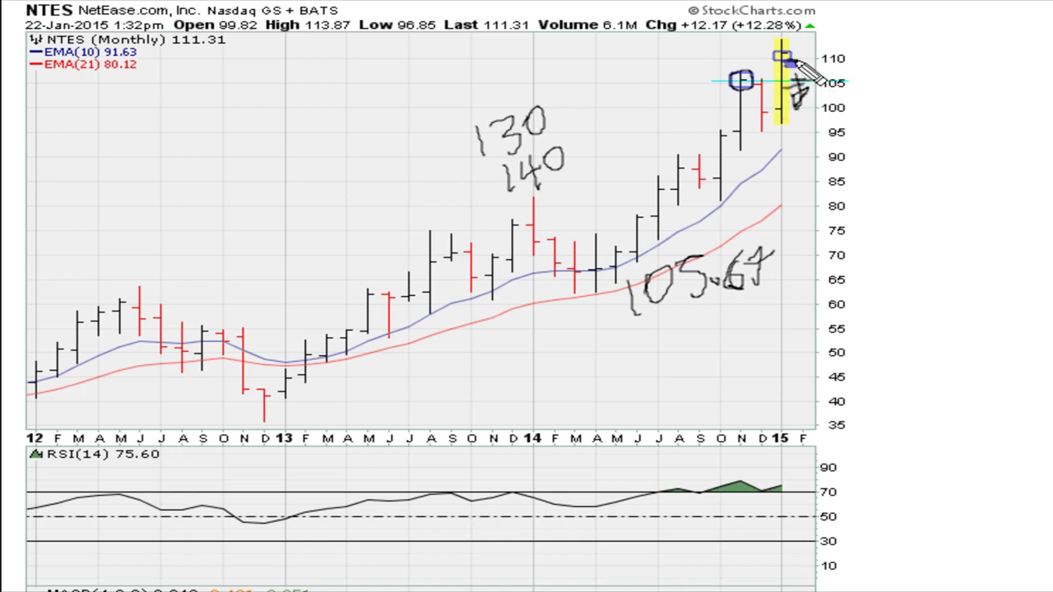
Step: Draw an arrow rising from the January 2015 close and handwrite 115 above the mid-2014 bars
mouse_move(791, 62)
mouse_down()
mouse_move(788, 89)
mouse_move(792, 65)
mouse_move(831, 35)
mouse_move(818, 38)
mouse_up()
drag(598, 131, 618, 129)
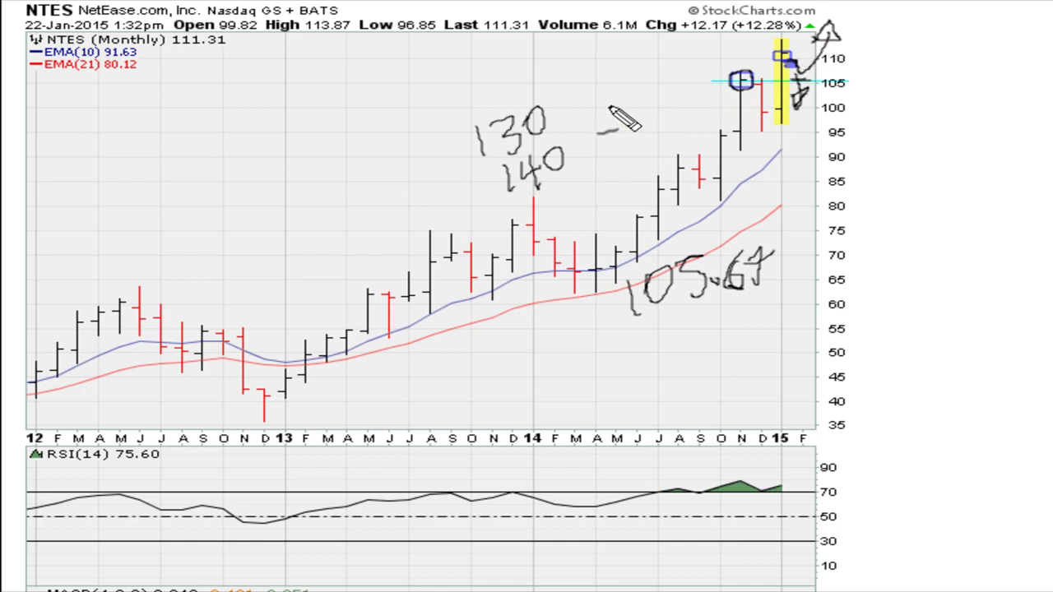
key(ctrl+z)
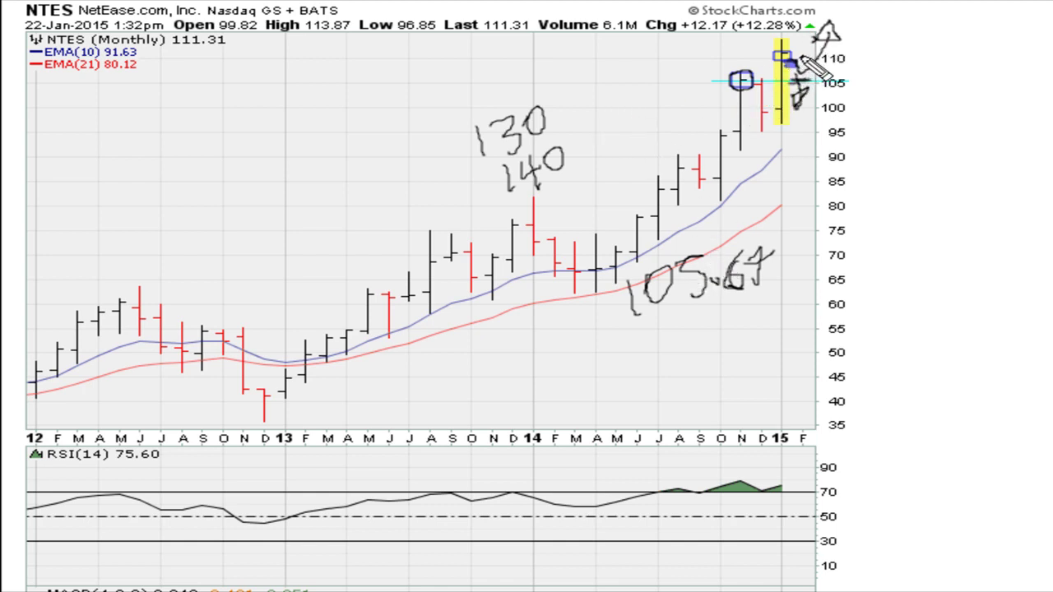
mouse_move(602, 84)
mouse_down()
mouse_move(603, 109)
mouse_move(613, 107)
mouse_up()
drag(646, 72, 626, 97)
mouse_move(635, 113)
mouse_down()
mouse_move(658, 112)
mouse_move(623, 110)
mouse_up()
drag(629, 72, 644, 60)
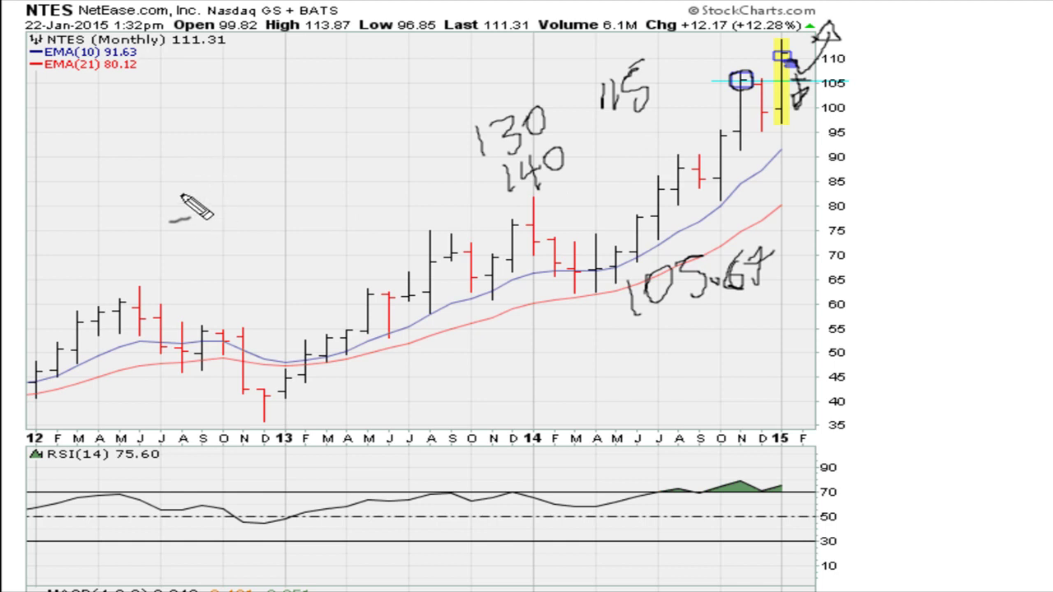
Step: Handwrite the position-sizing fraction 1/3 with 100, 33 and 66 in the area over the 2012 and 2013 bars
drag(181, 171, 196, 232)
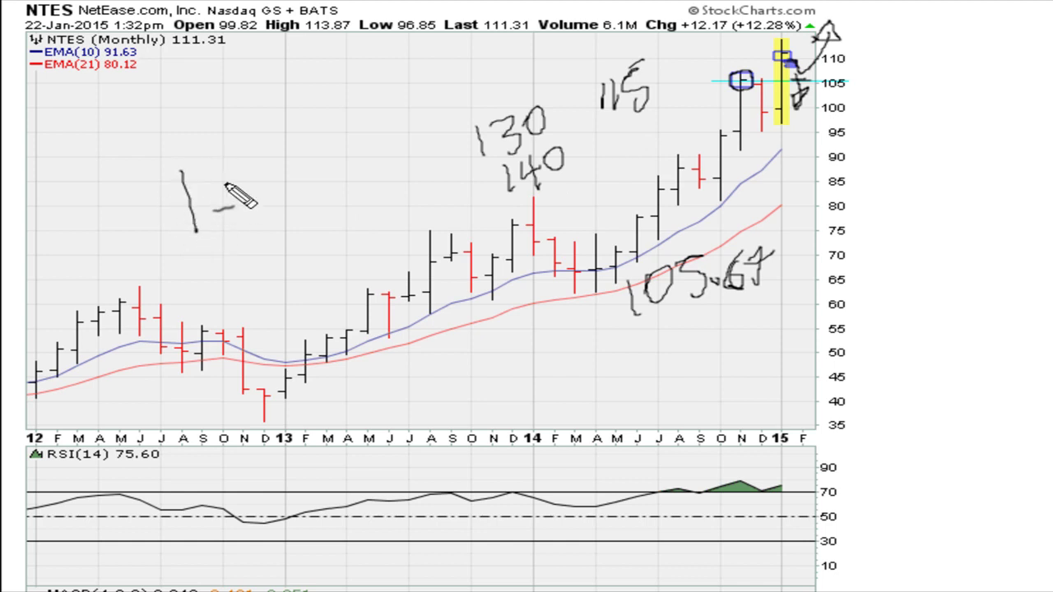
drag(235, 169, 204, 280)
drag(232, 234, 249, 282)
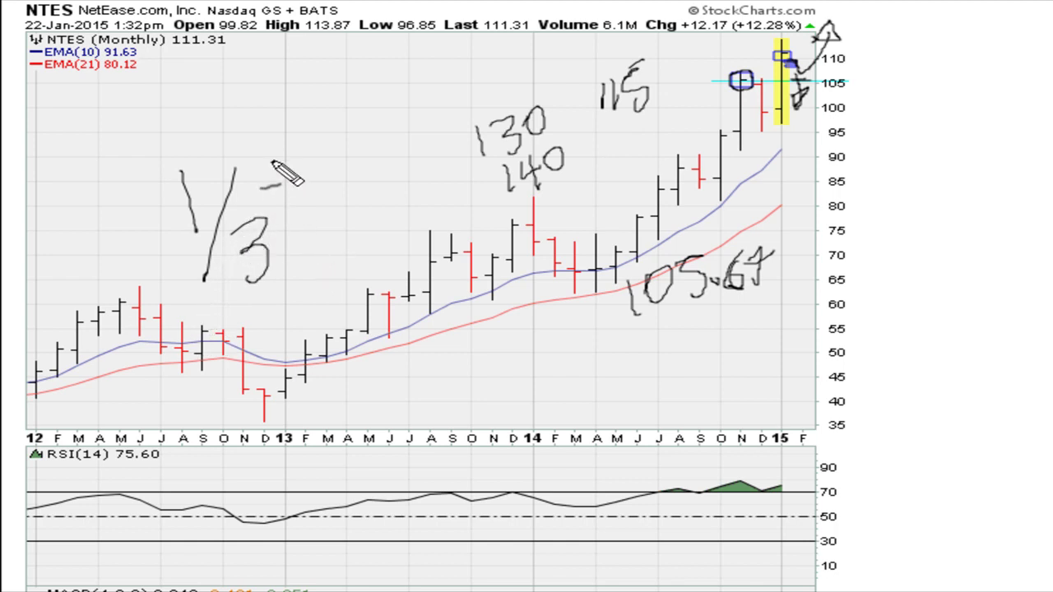
drag(279, 125, 255, 193)
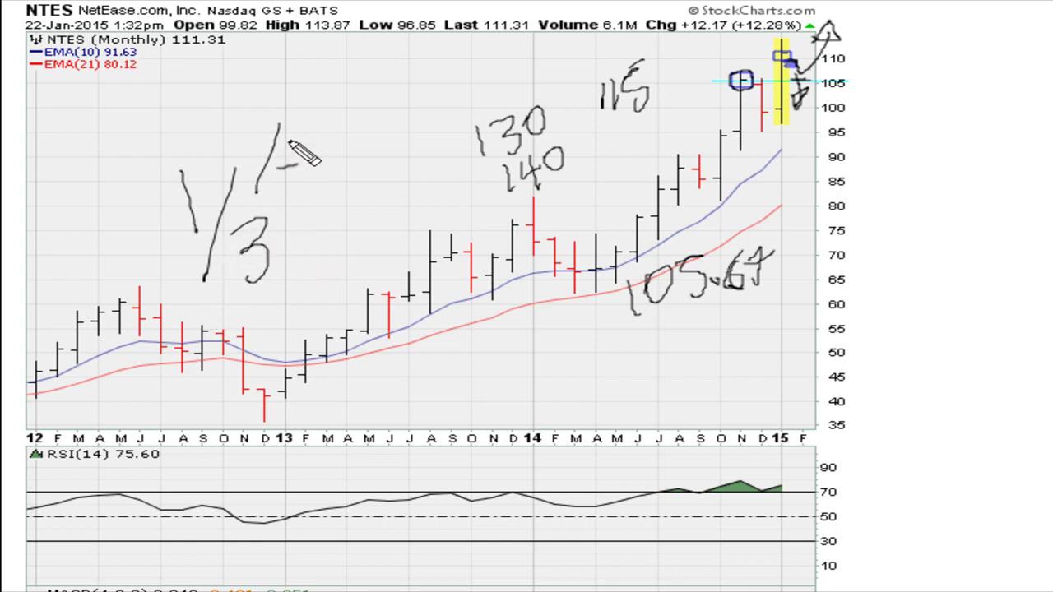
drag(287, 136, 313, 134)
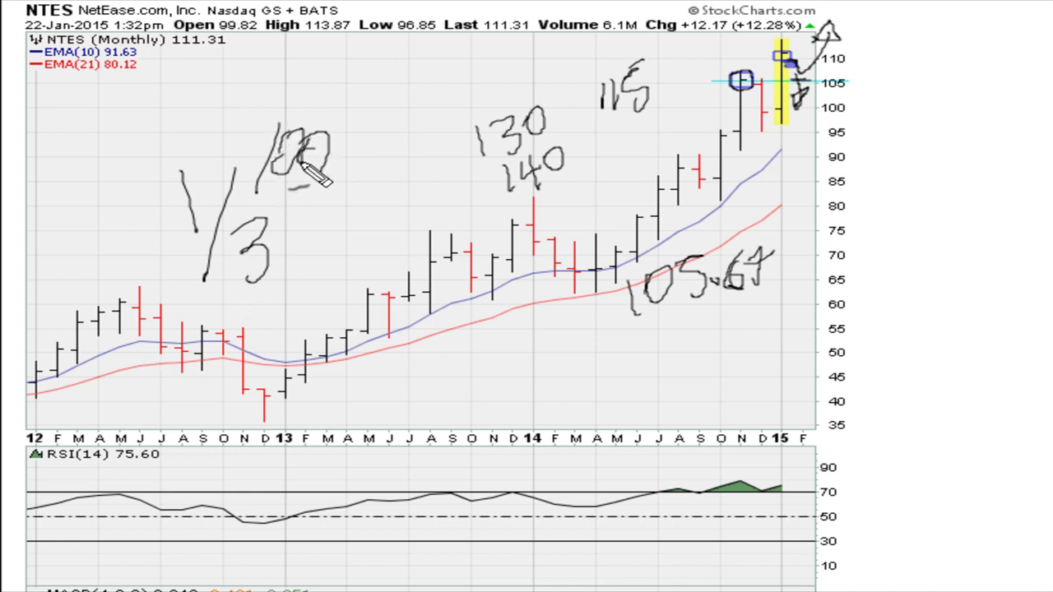
mouse_move(320, 210)
mouse_down()
mouse_move(333, 247)
mouse_move(318, 268)
mouse_up()
mouse_move(344, 206)
mouse_down()
mouse_move(366, 234)
mouse_move(338, 268)
mouse_move(352, 319)
mouse_move(382, 316)
mouse_up()
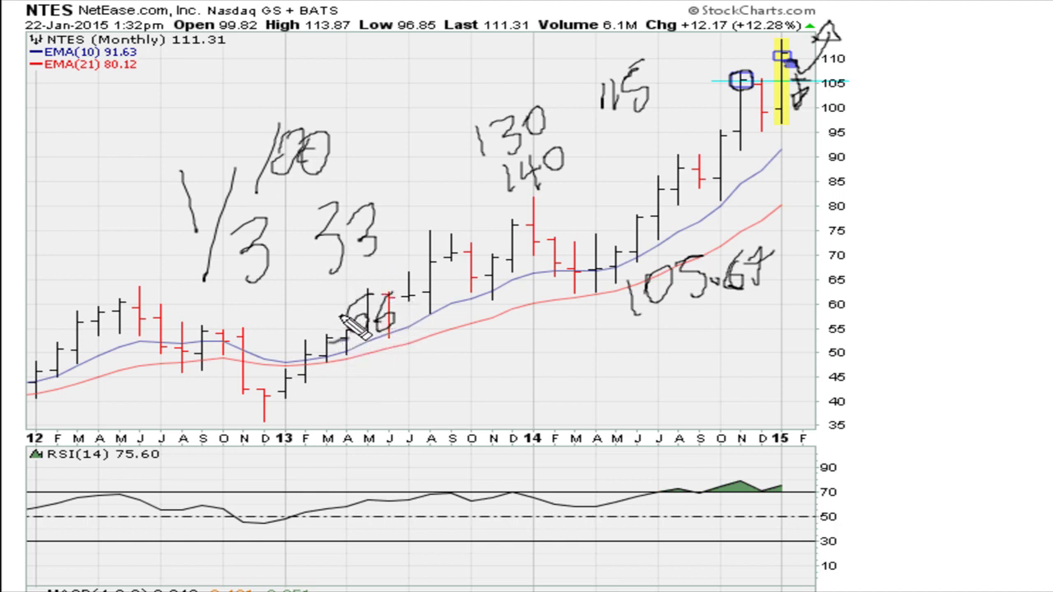
Step: Handwrite 105, 107 and 133 below the 2013 bars and circle the handwritten 66
mouse_move(422, 379)
mouse_down()
mouse_move(444, 369)
mouse_move(463, 383)
mouse_move(474, 361)
mouse_move(444, 345)
mouse_move(484, 330)
mouse_up()
mouse_move(506, 376)
mouse_down()
mouse_move(506, 395)
mouse_move(521, 401)
mouse_move(550, 367)
mouse_move(524, 401)
mouse_up()
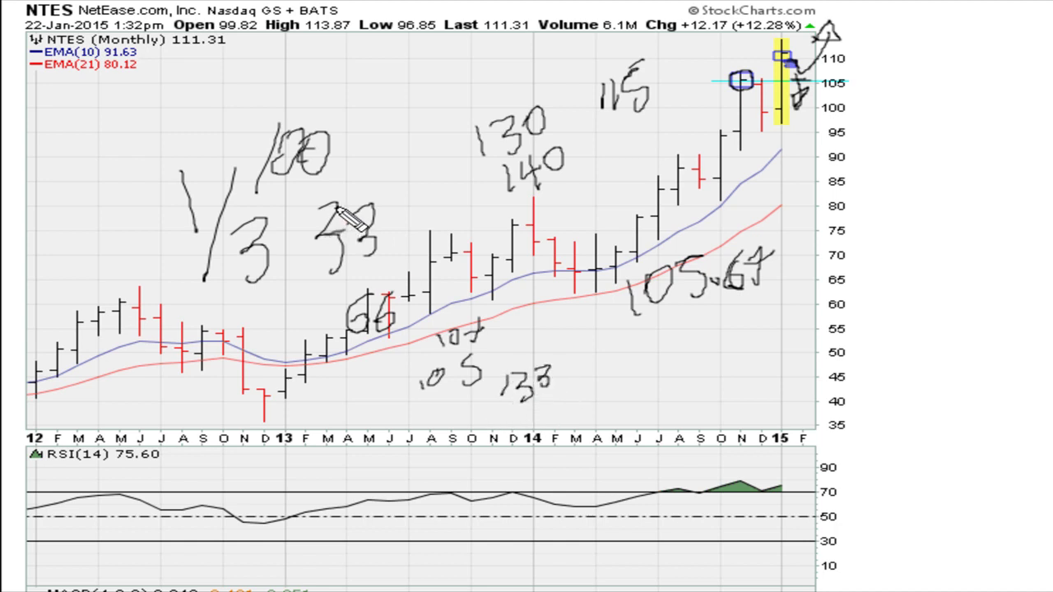
mouse_move(326, 306)
mouse_down()
mouse_move(405, 312)
mouse_move(366, 345)
mouse_up()
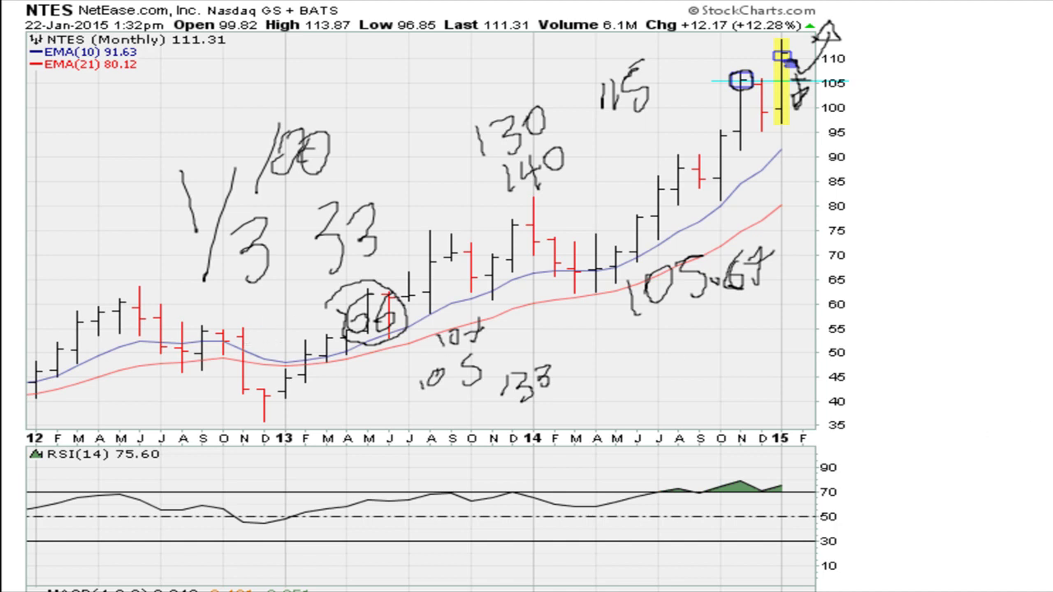
Step: Clear the drawings, and on the NTES weekly chart box the late November 2014 closing high and draw a thick cyan line along it
key(e)
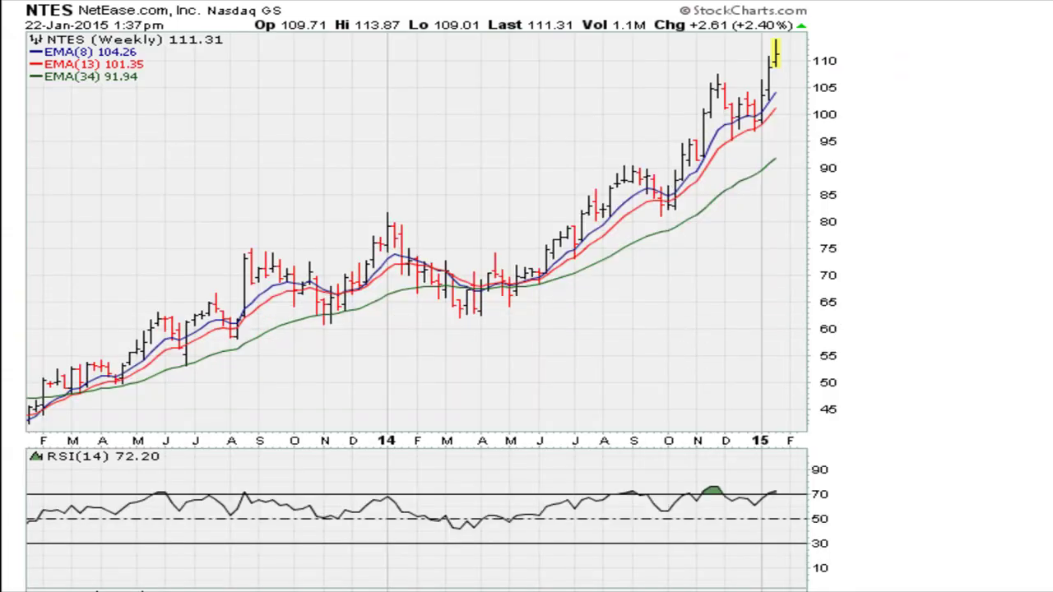
drag(717, 110, 737, 120)
drag(705, 78, 729, 91)
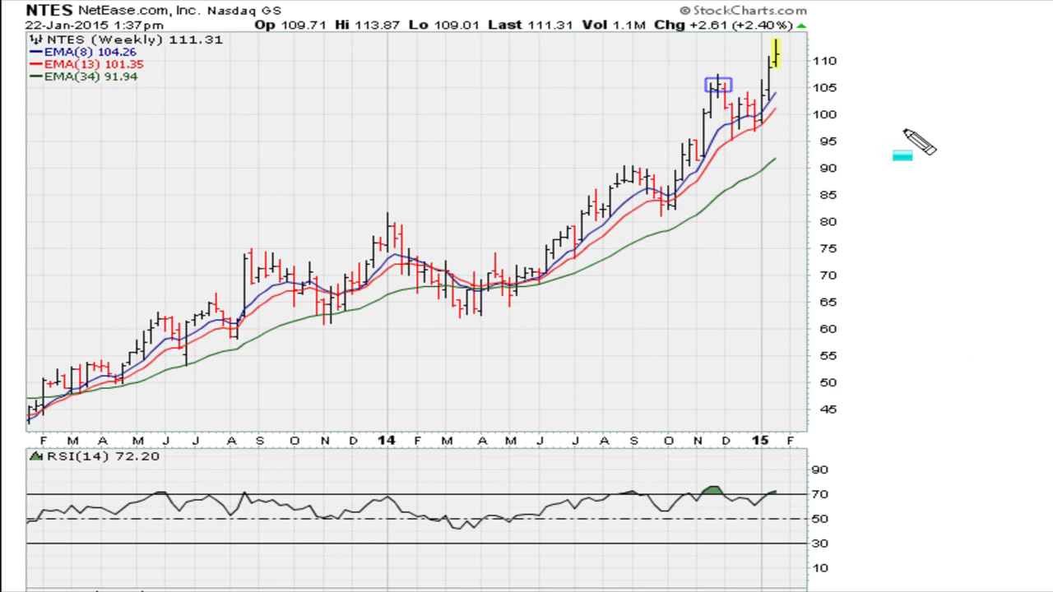
drag(660, 87, 841, 87)
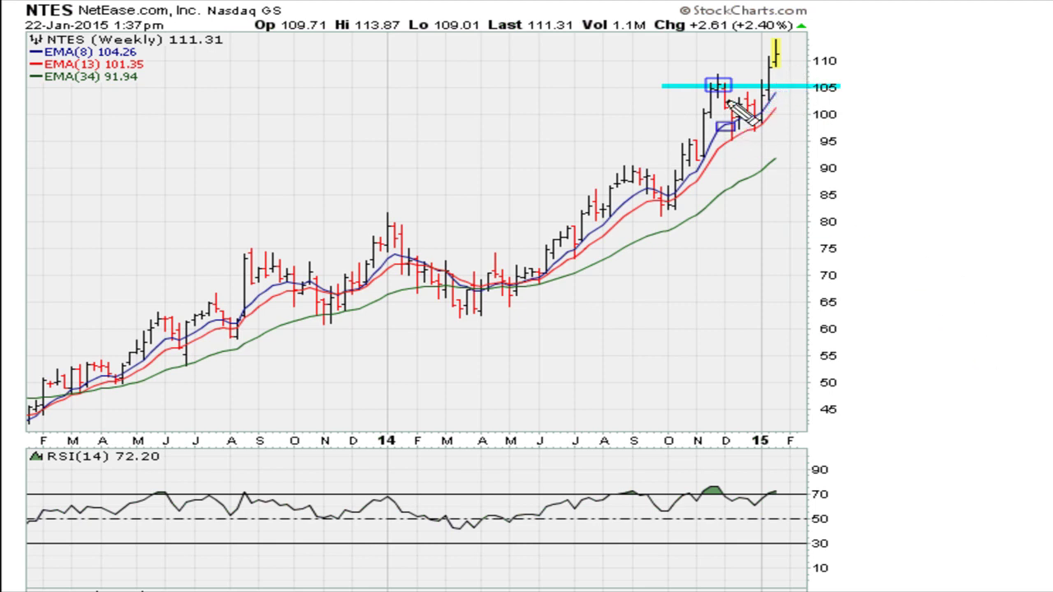
Step: Box the December 2014 pullback below the cyan line and point an arrow at the January 2015 bar crossing it
drag(714, 85, 765, 125)
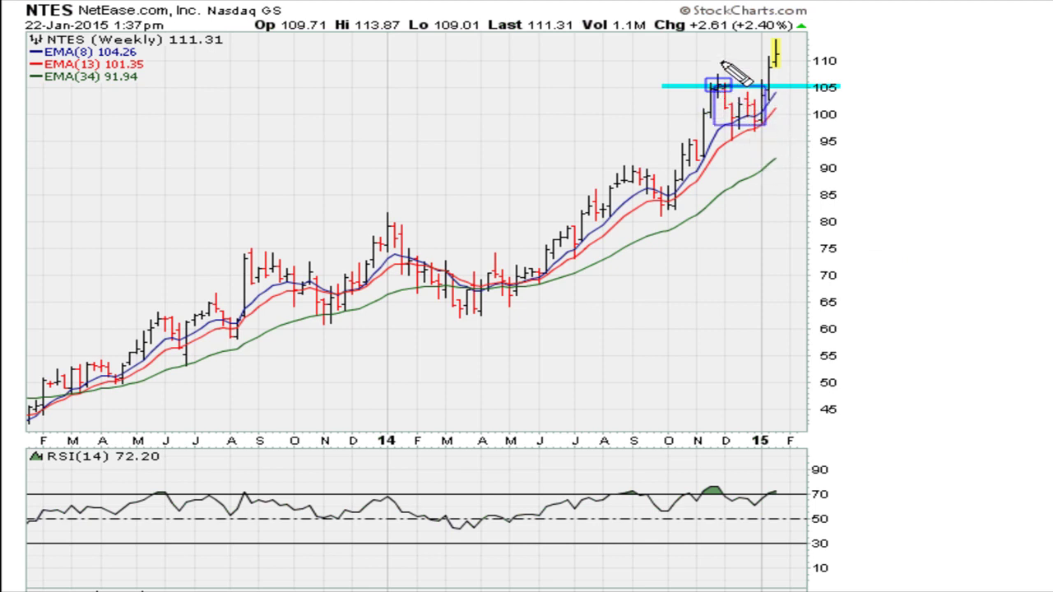
drag(721, 45, 765, 81)
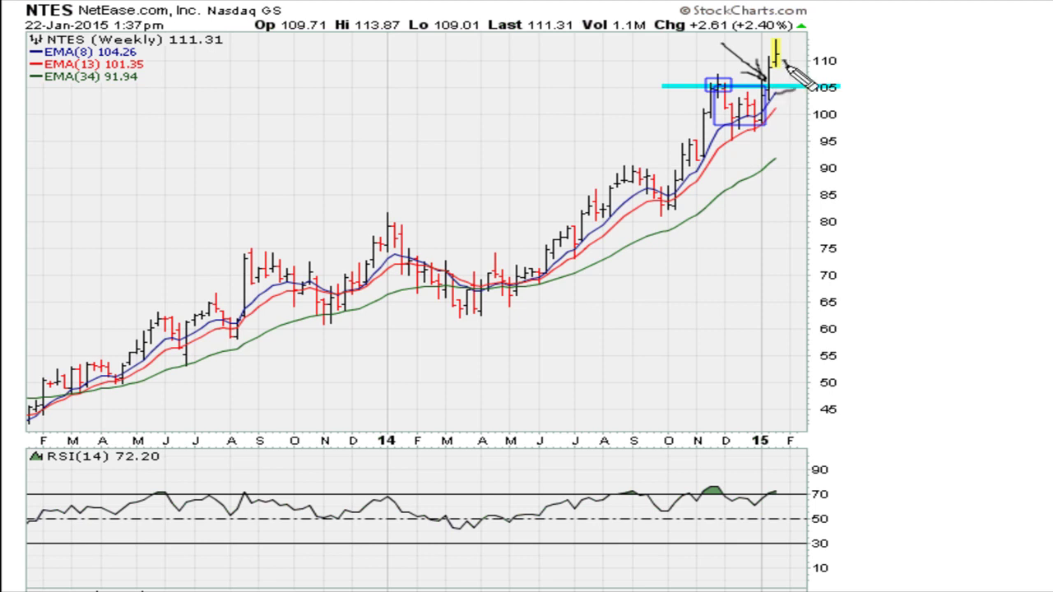
mouse_move(787, 66)
mouse_down()
mouse_move(796, 81)
mouse_move(830, 35)
mouse_move(836, 61)
mouse_up()
Step: Clear the drawings, box the July 2014 weekly close, highlight the following bars in cyan, and point an arrow at them
key(Escape)
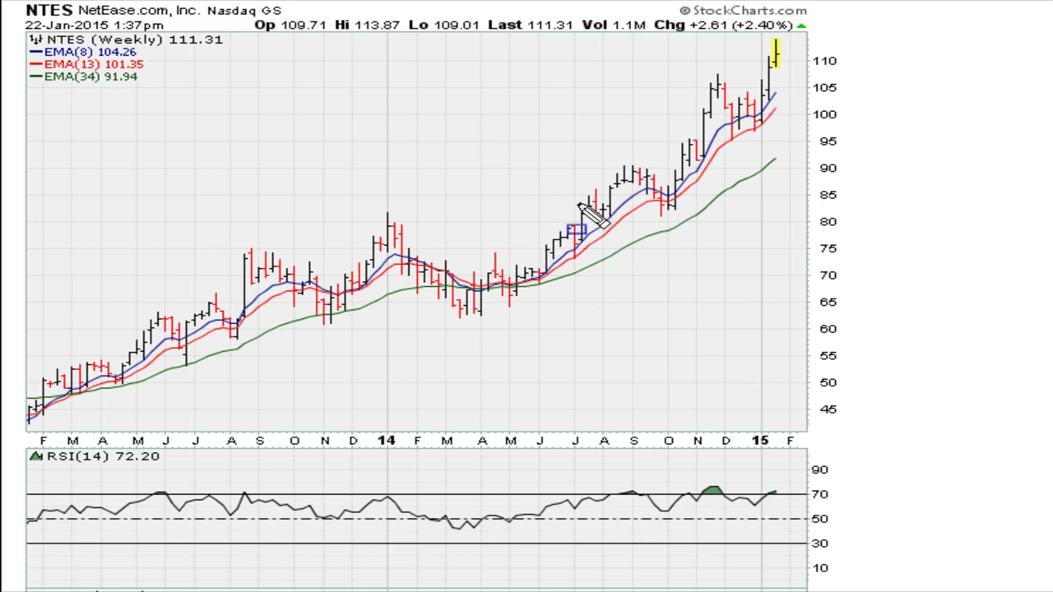
drag(578, 202, 600, 214)
key(ctrl+z)
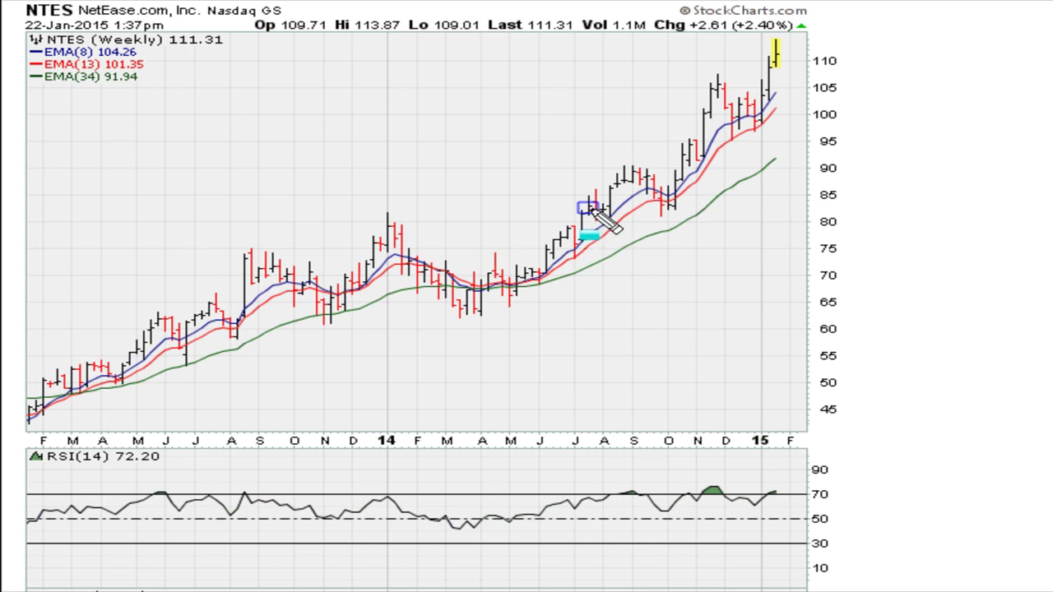
drag(589, 208, 616, 222)
key(ctrl+z)
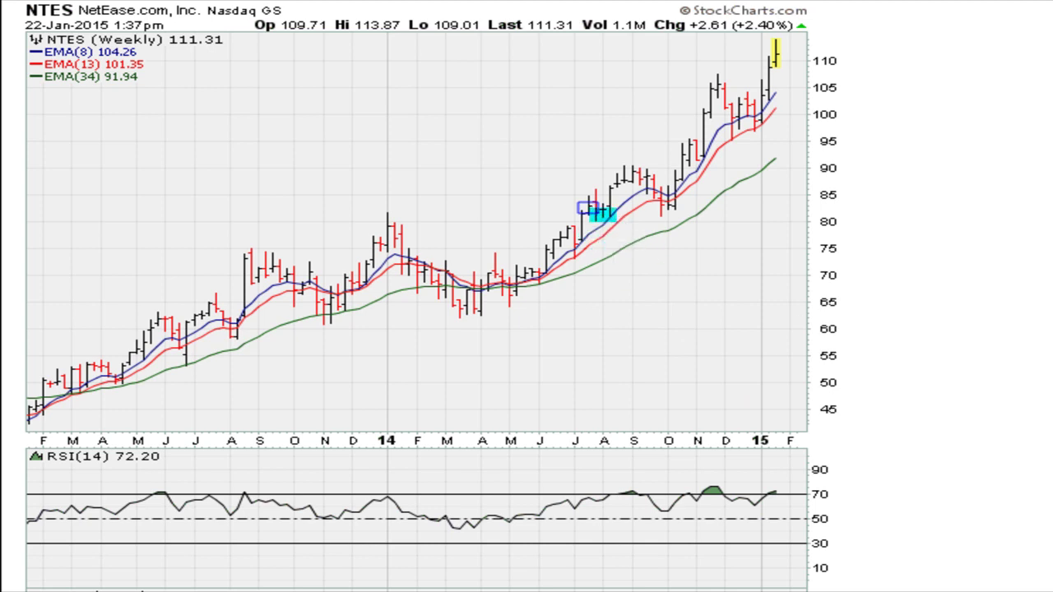
mouse_move(567, 153)
mouse_down()
mouse_move(600, 200)
mouse_move(609, 170)
mouse_up()
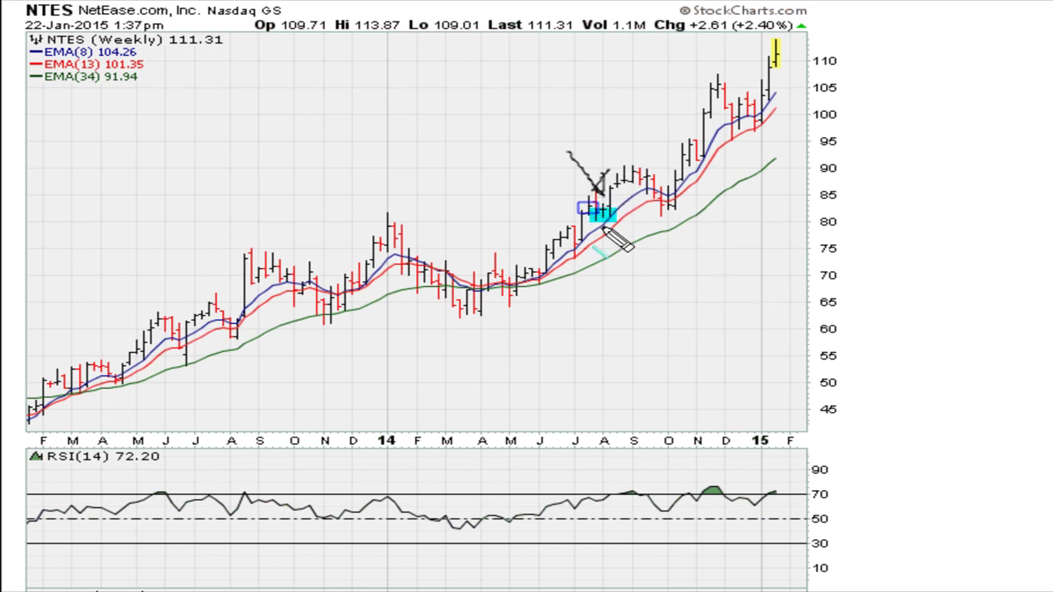
Step: Draw thin and thick cyan lines along the July 2014 weekly close and trace the price path from August to a January 2015 arrowhead
drag(566, 206, 750, 206)
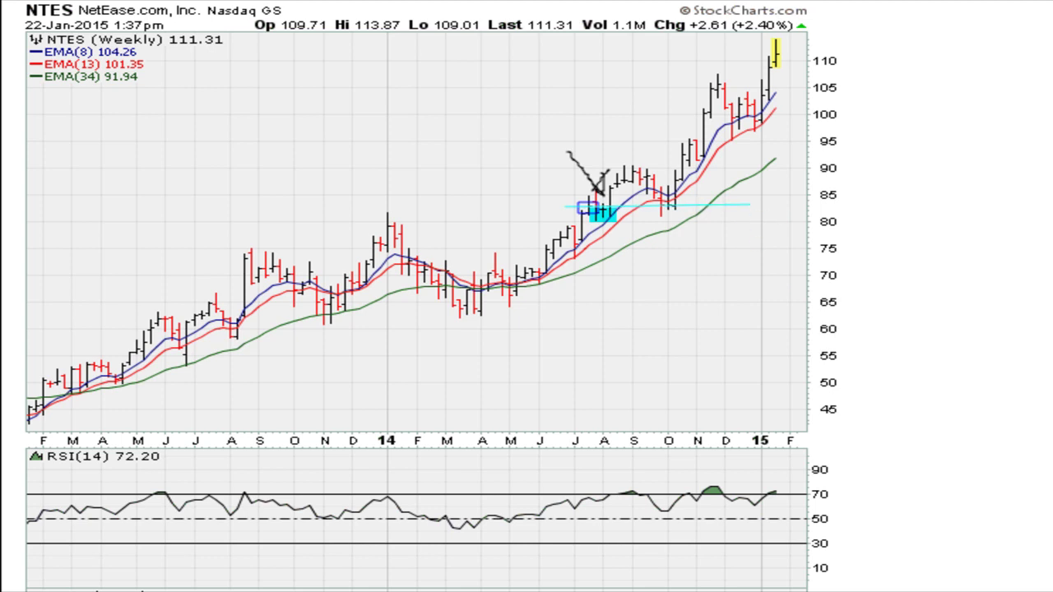
mouse_move(616, 196)
mouse_down()
mouse_move(641, 169)
mouse_move(656, 200)
mouse_move(745, 149)
mouse_move(754, 130)
mouse_move(755, 140)
mouse_up()
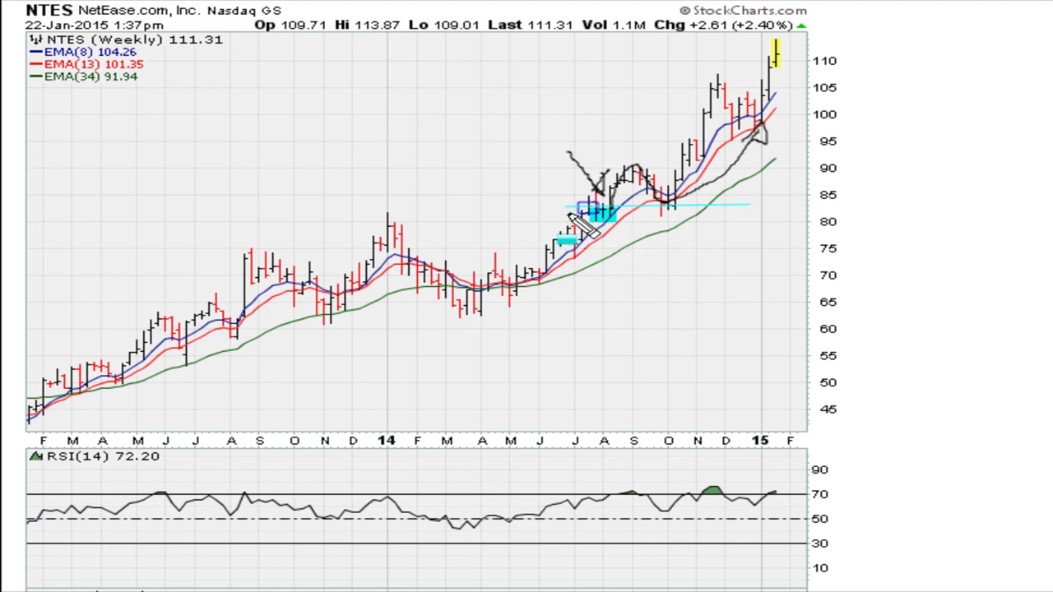
drag(561, 208, 743, 207)
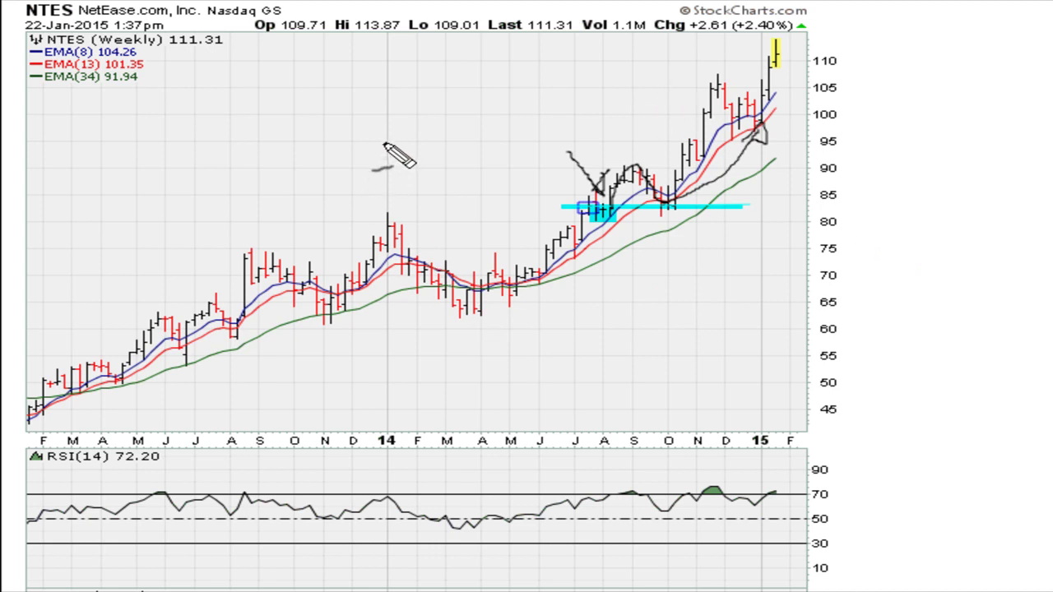
Step: Handwrite an M on the weekly chart and mark the late November 2014 closing high with a box, cyan line and arrow at the January 2015 crossing
mouse_move(387, 139)
mouse_down()
mouse_move(394, 180)
mouse_move(419, 132)
mouse_move(433, 169)
mouse_up()
drag(392, 136, 375, 188)
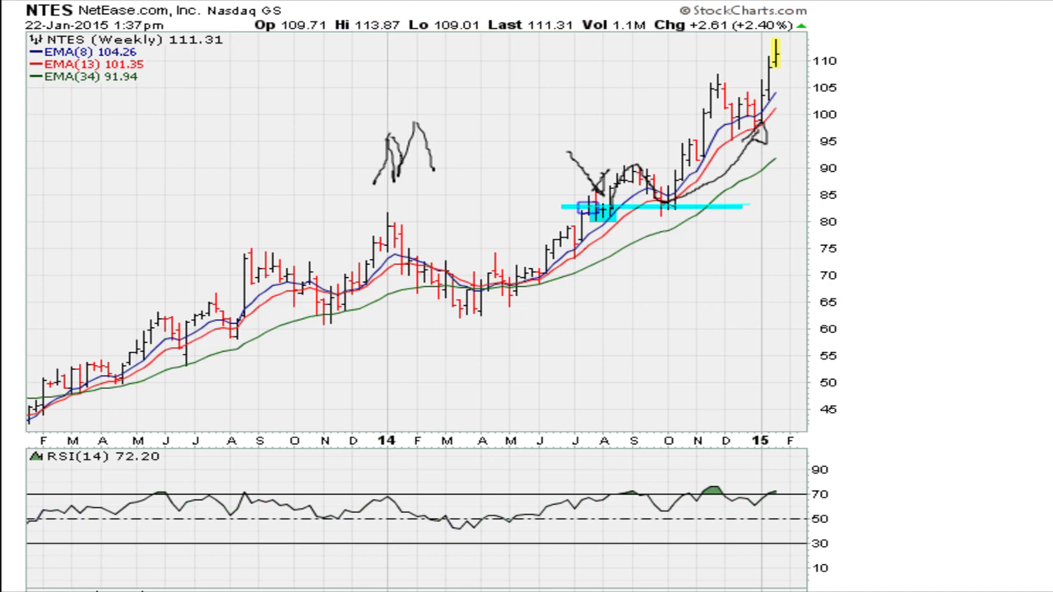
mouse_move(703, 78)
mouse_down()
mouse_move(730, 96)
mouse_move(826, 85)
mouse_up()
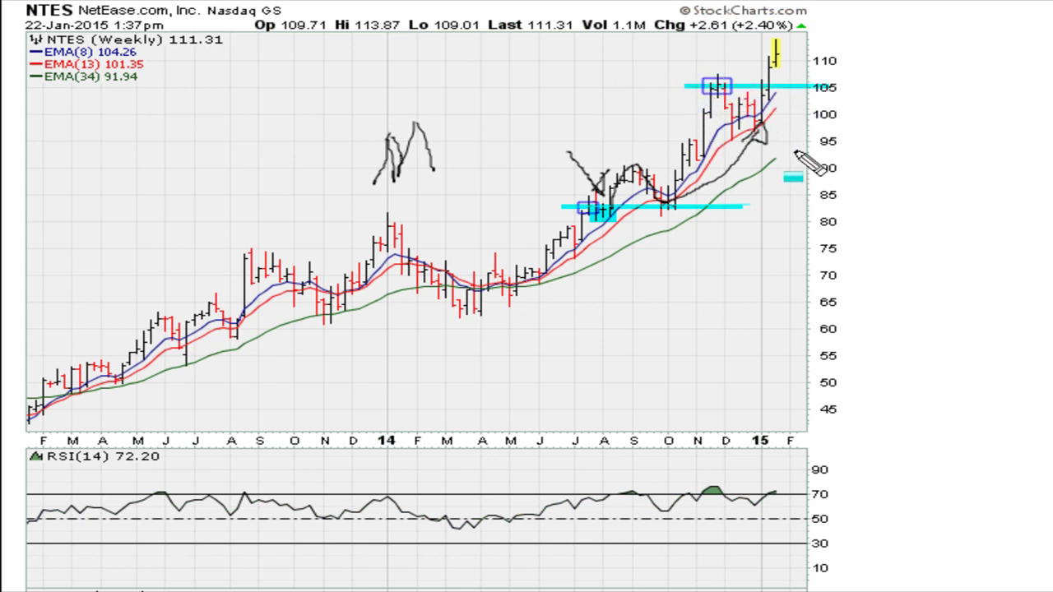
mouse_move(739, 51)
mouse_down()
mouse_move(755, 53)
mouse_move(767, 75)
mouse_move(749, 75)
mouse_move(763, 80)
mouse_up()
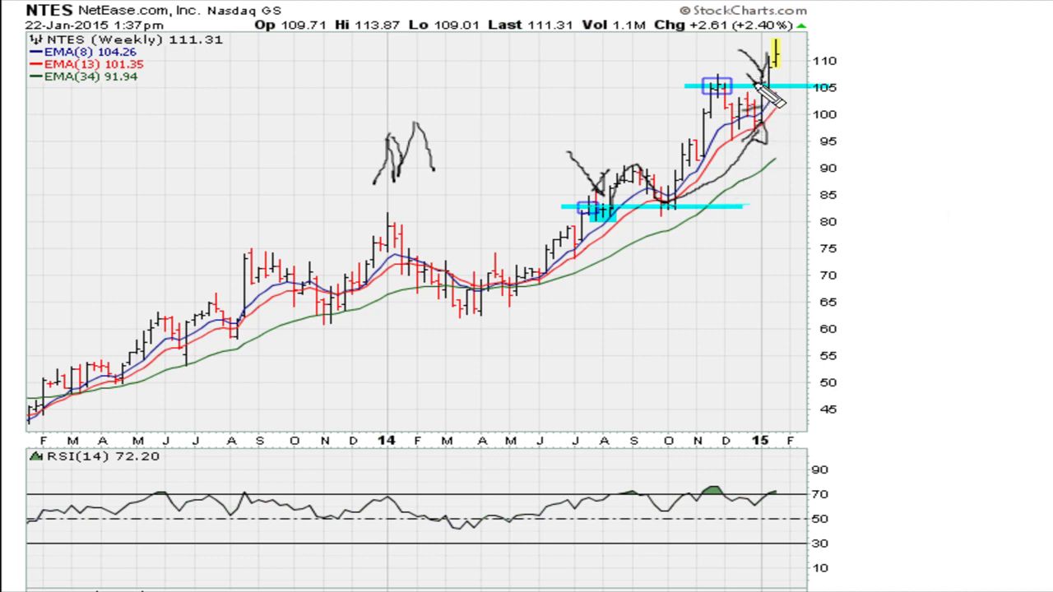
Step: Handwrite the price level 105.67 beside the cyan line on the NTES weekly chart
drag(488, 79, 497, 142)
mouse_move(511, 93)
mouse_down()
mouse_move(526, 122)
mouse_move(567, 97)
mouse_move(579, 103)
mouse_move(559, 126)
mouse_up()
click(590, 103)
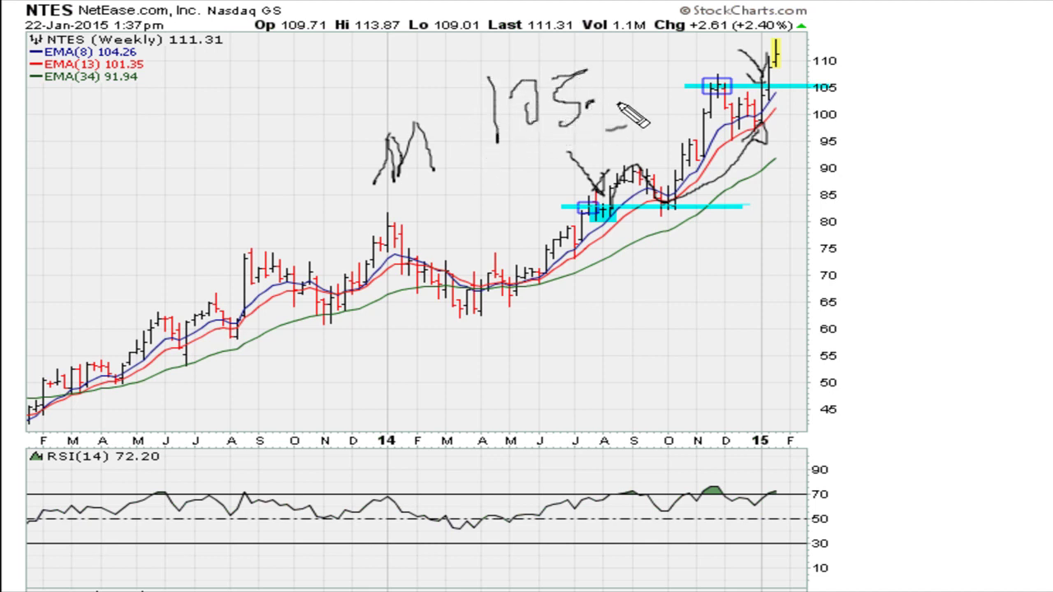
mouse_move(623, 74)
mouse_down()
mouse_move(613, 106)
mouse_move(626, 85)
mouse_move(638, 115)
mouse_up()
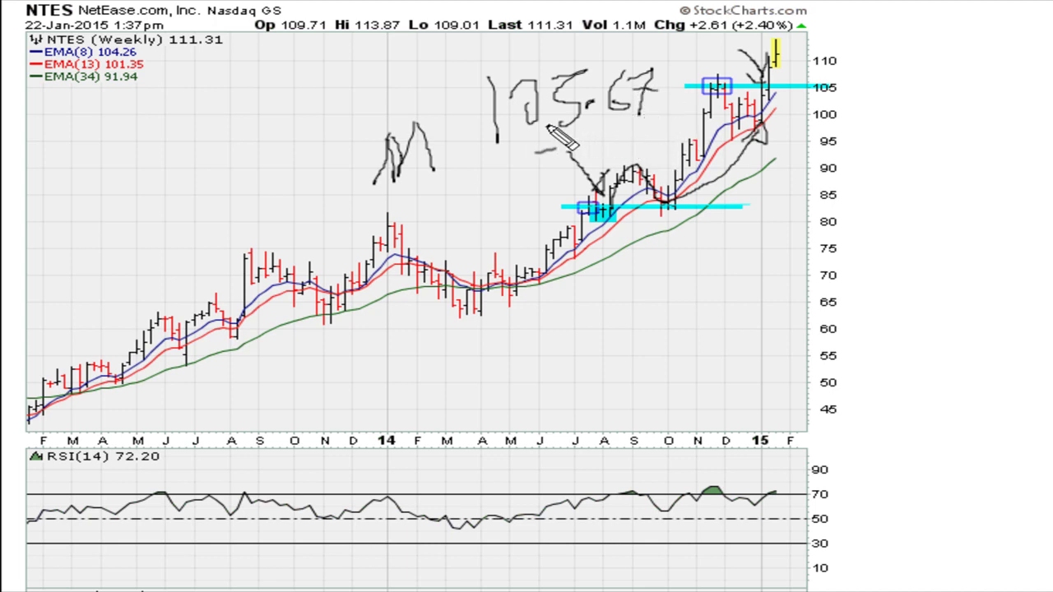
mouse_move(528, 110)
mouse_down()
mouse_move(517, 89)
mouse_move(520, 111)
mouse_up()
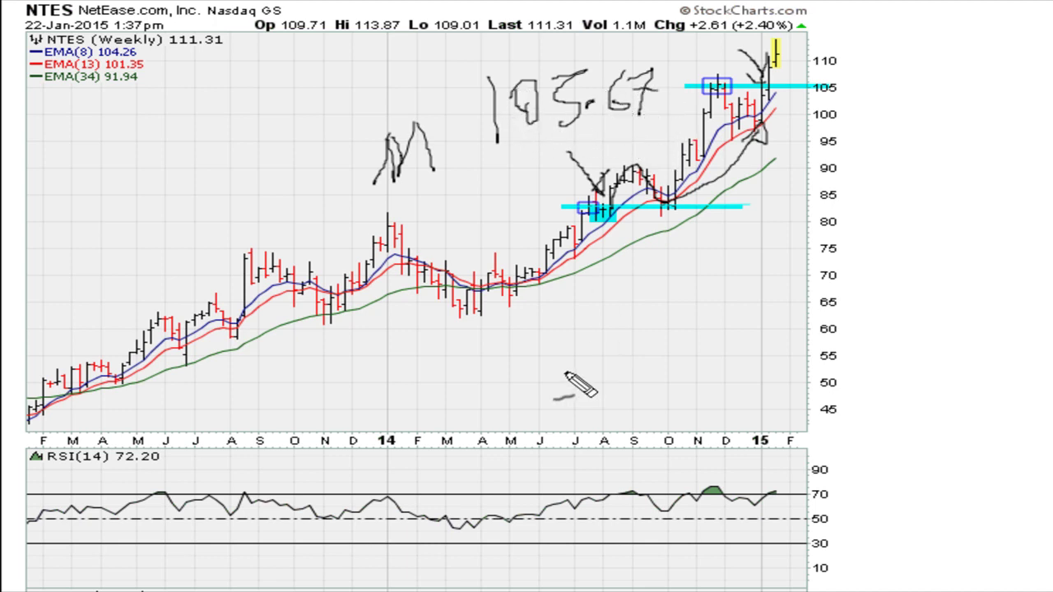
Step: Handwrite +5% under the price bars and box the January 2015 bars above the cyan line with a doubled outline
mouse_move(589, 348)
mouse_down()
mouse_move(589, 375)
mouse_move(613, 347)
mouse_move(616, 370)
mouse_up()
mouse_move(692, 312)
mouse_down()
mouse_move(675, 372)
mouse_move(675, 314)
mouse_move(681, 331)
mouse_up()
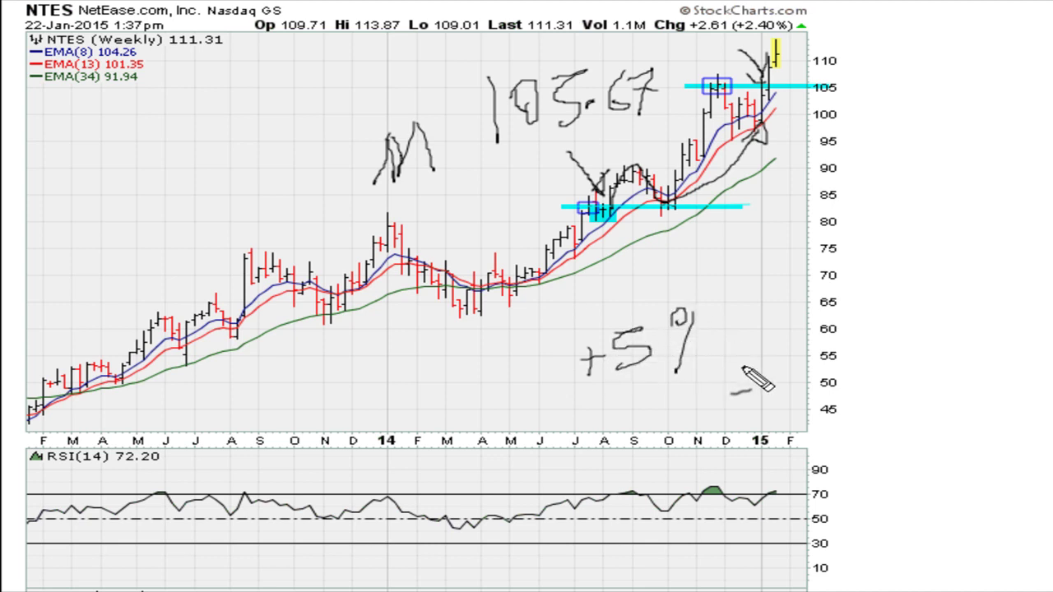
mouse_move(708, 363)
mouse_down()
mouse_move(730, 359)
mouse_move(711, 368)
mouse_up()
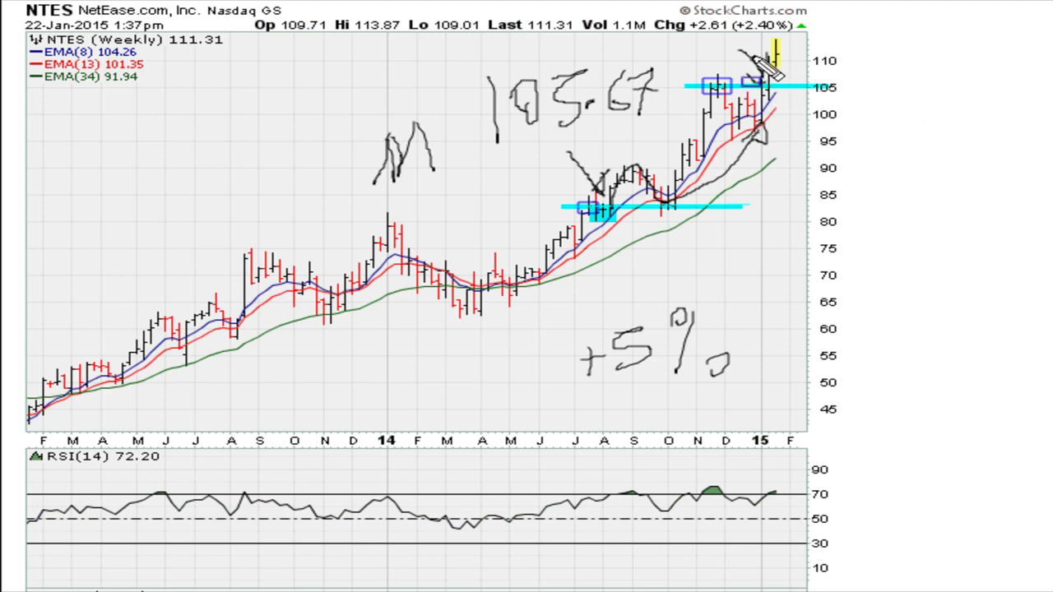
drag(749, 42, 818, 86)
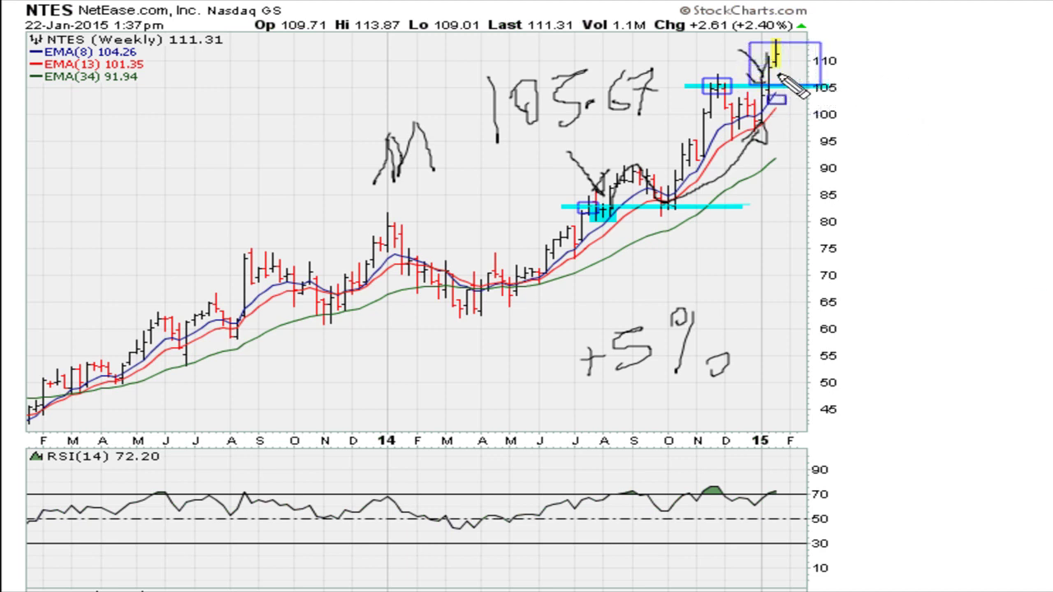
drag(750, 42, 820, 86)
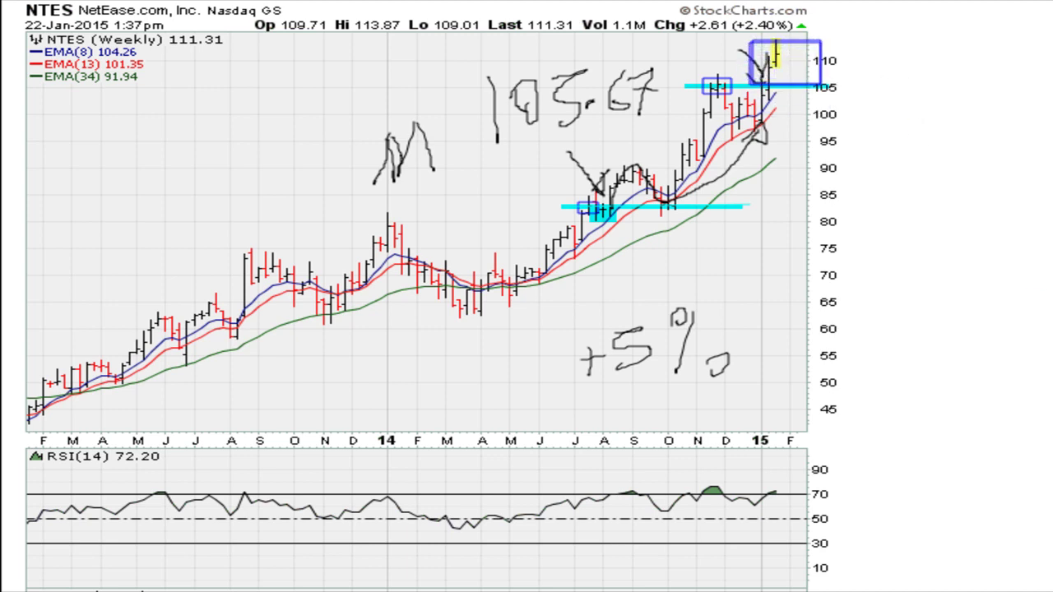
drag(661, 44, 711, 84)
Step: Clear the drawings, and on the NTES daily chart box the late November 2014 closes and draw a cyan line along them at about 105
key(Escape)
click(3, 53)
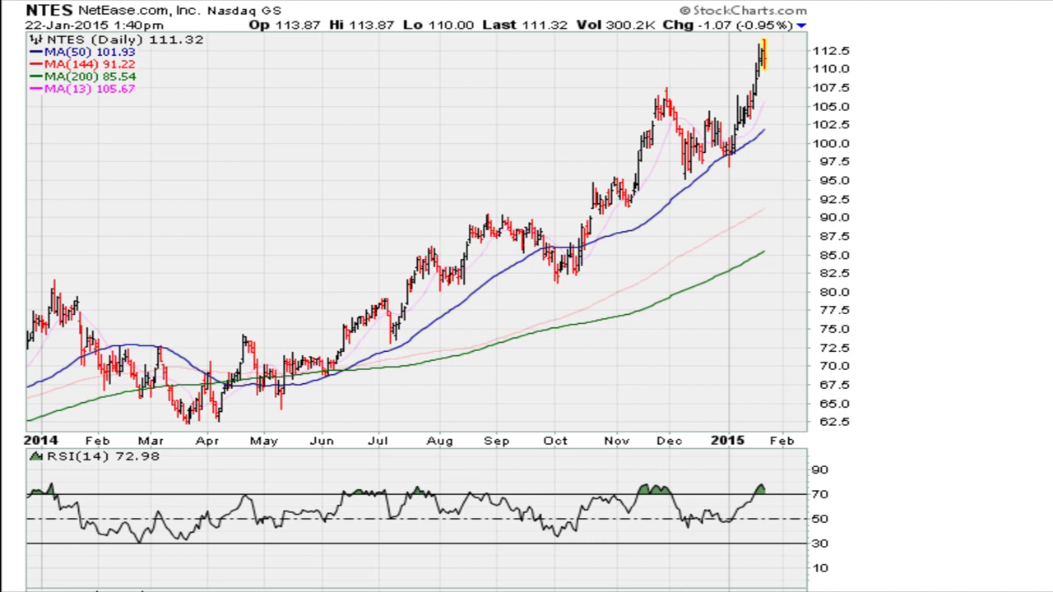
drag(647, 101, 684, 111)
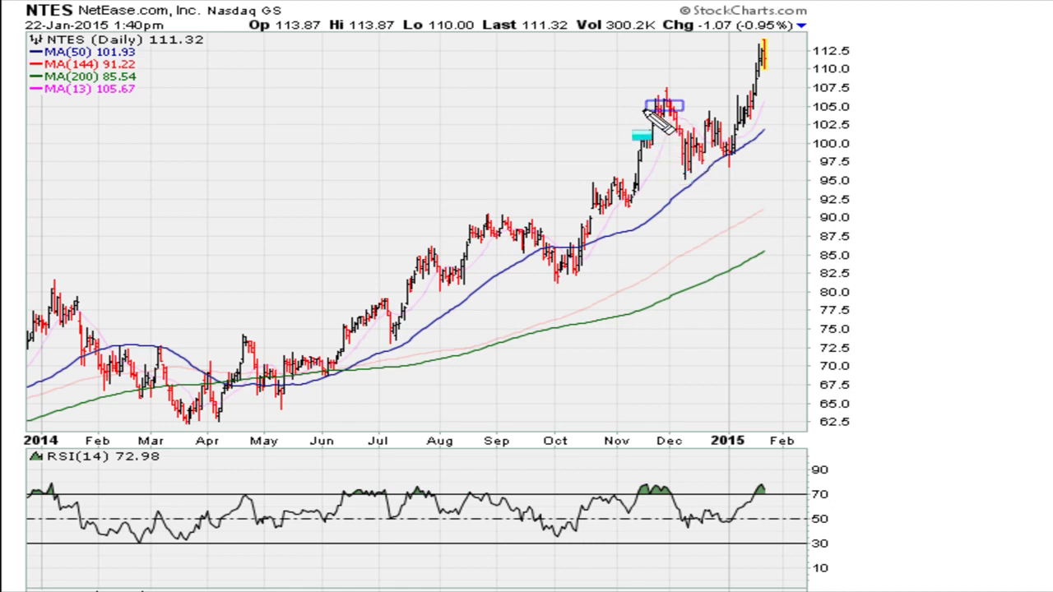
drag(606, 107, 850, 106)
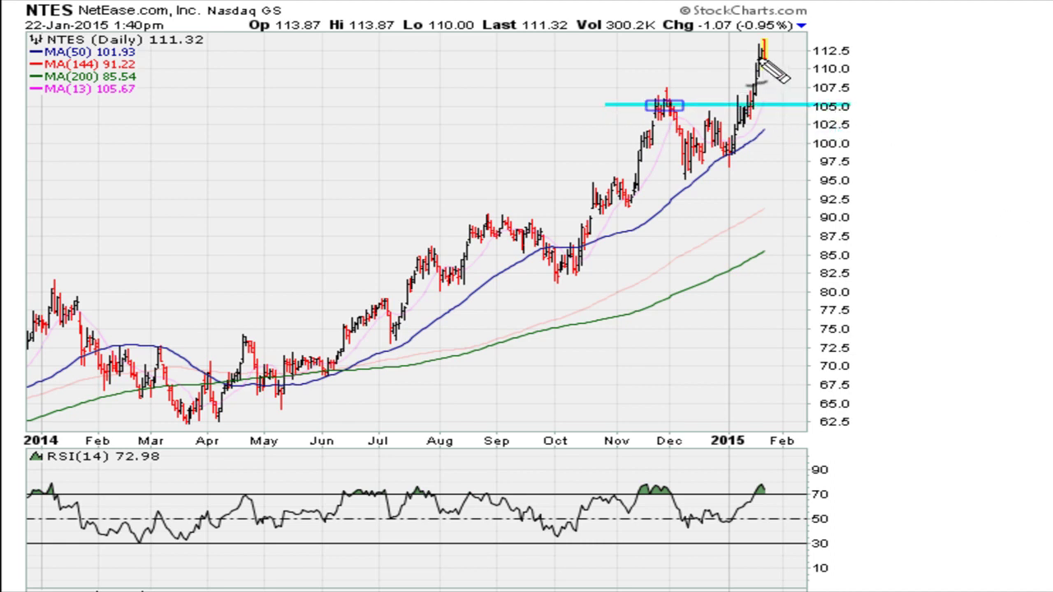
Step: Trace a projected dip and rise from the latest daily bar to an upward arrowhead, then clear the drawings
mouse_move(761, 48)
mouse_down()
mouse_move(768, 68)
mouse_move(794, 56)
mouse_move(786, 77)
mouse_move(792, 59)
mouse_move(787, 74)
mouse_move(821, 67)
mouse_move(852, 15)
mouse_move(856, 35)
mouse_up()
drag(787, 125, 809, 121)
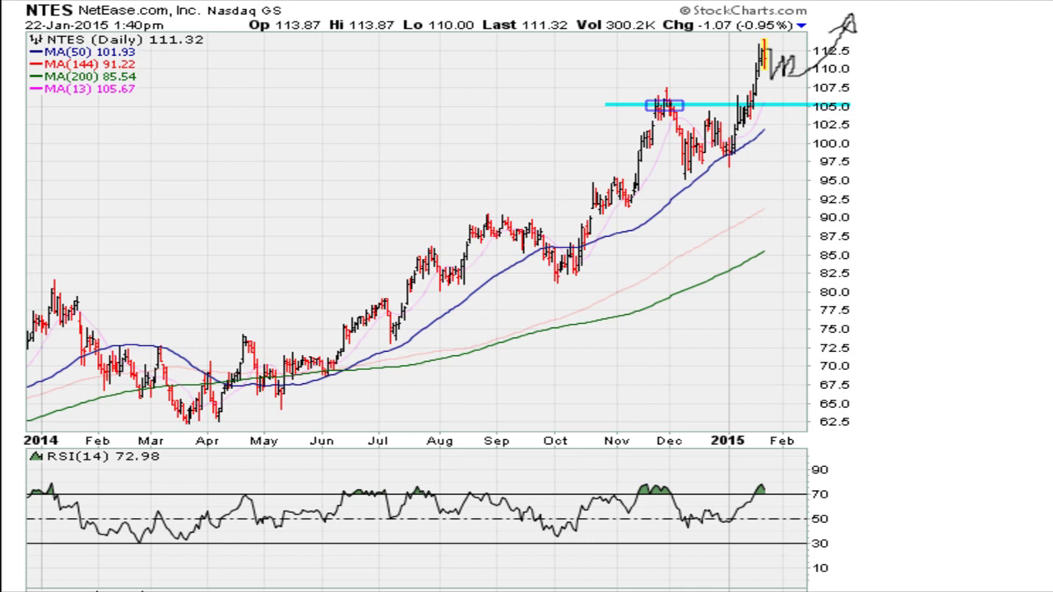
key(Escape)
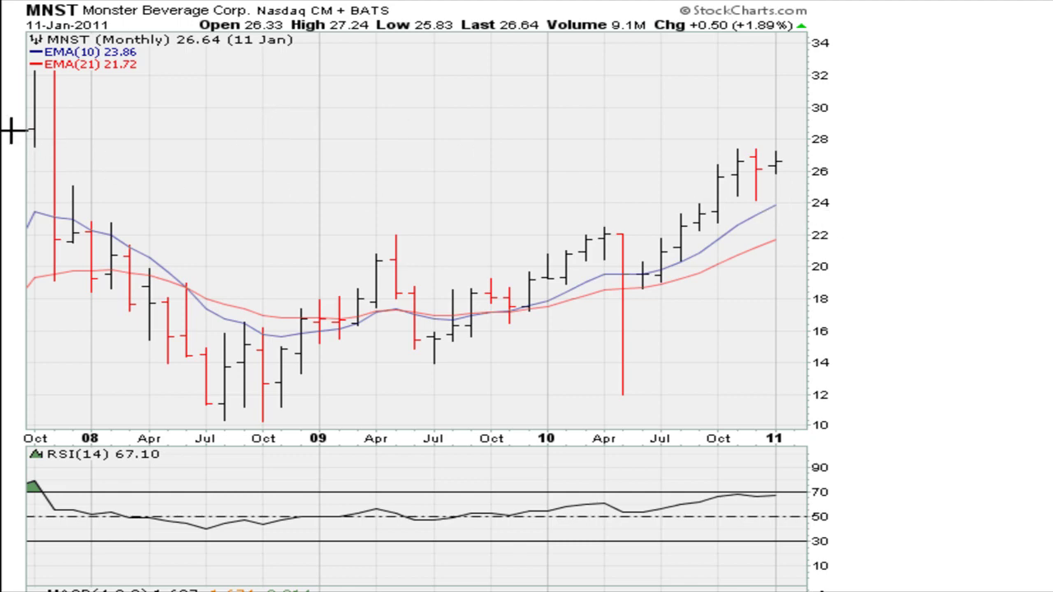
Step: On the July 2012 MNST monthly chart, box the November 2010 close and draw a cyan line along it
scroll(415, 296, down, 8)
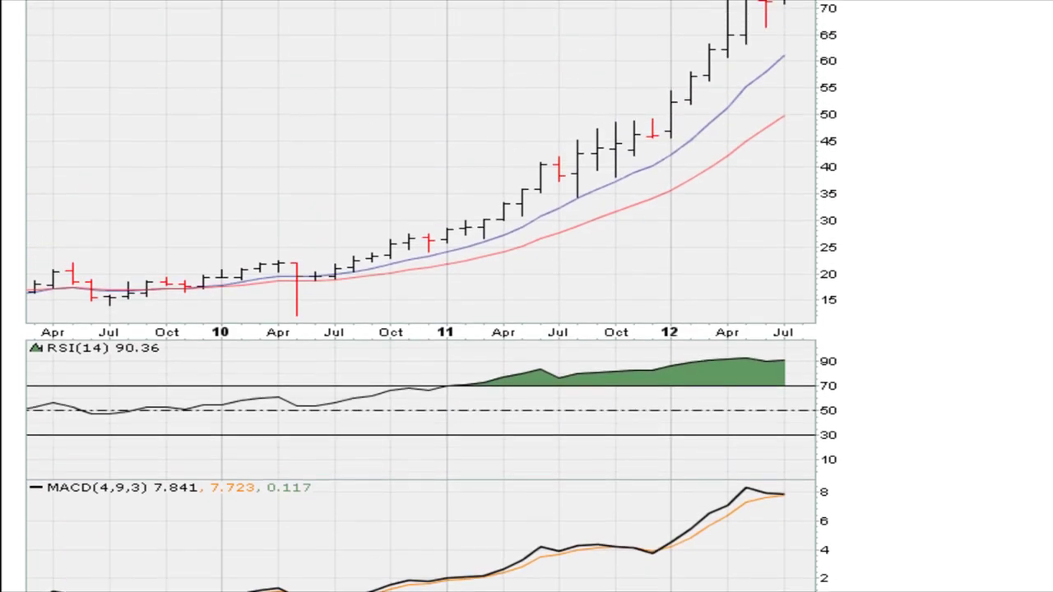
scroll(415, 296, up, 3)
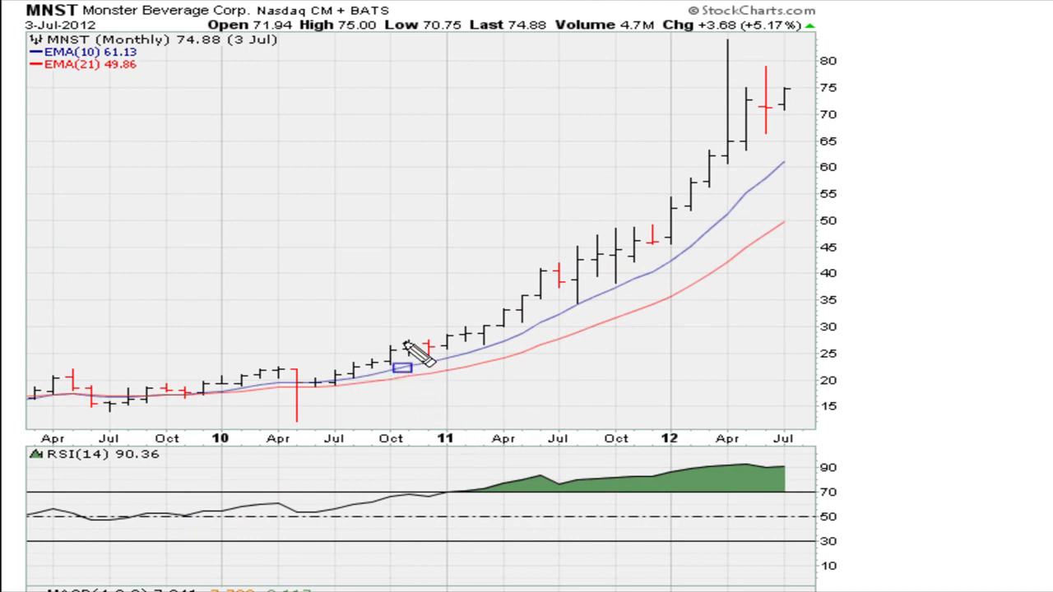
drag(399, 341, 425, 352)
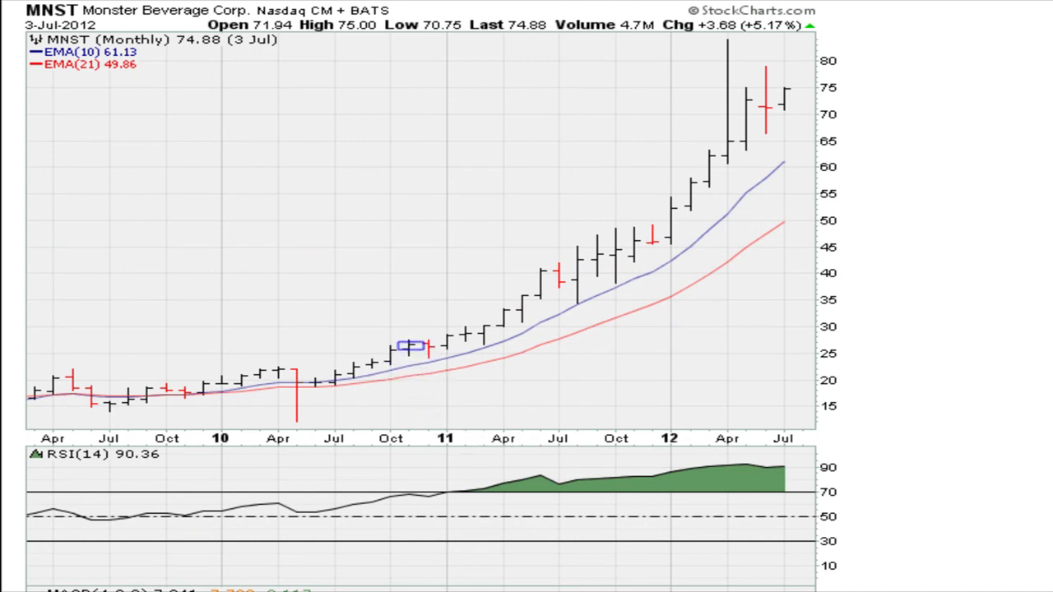
drag(376, 342, 581, 344)
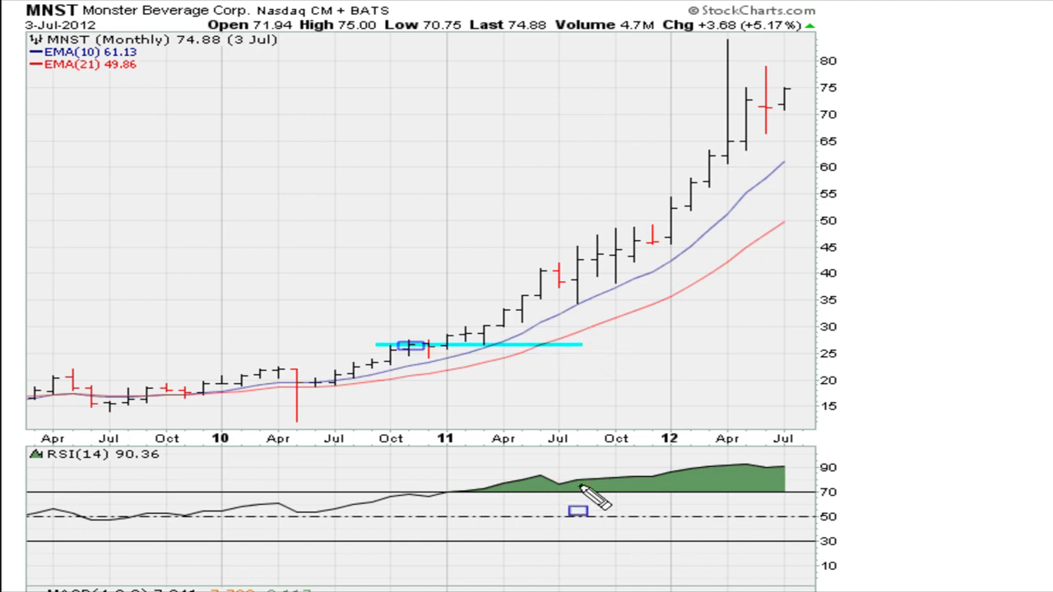
Step: Box the January 2011 RSI reading at the 70 line and handwrite 69.10 below the price bars
drag(432, 487, 466, 500)
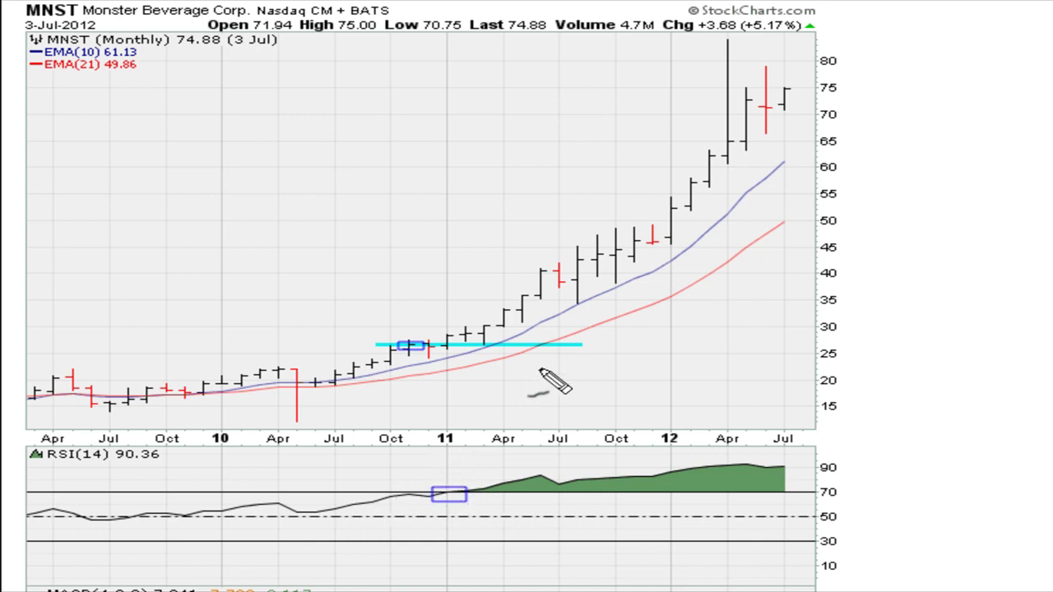
mouse_move(540, 366)
mouse_down()
mouse_move(525, 403)
mouse_move(535, 386)
mouse_move(587, 383)
mouse_move(548, 380)
mouse_move(561, 401)
mouse_up()
click(578, 381)
mouse_move(590, 352)
mouse_down()
mouse_move(591, 380)
mouse_move(615, 353)
mouse_up()
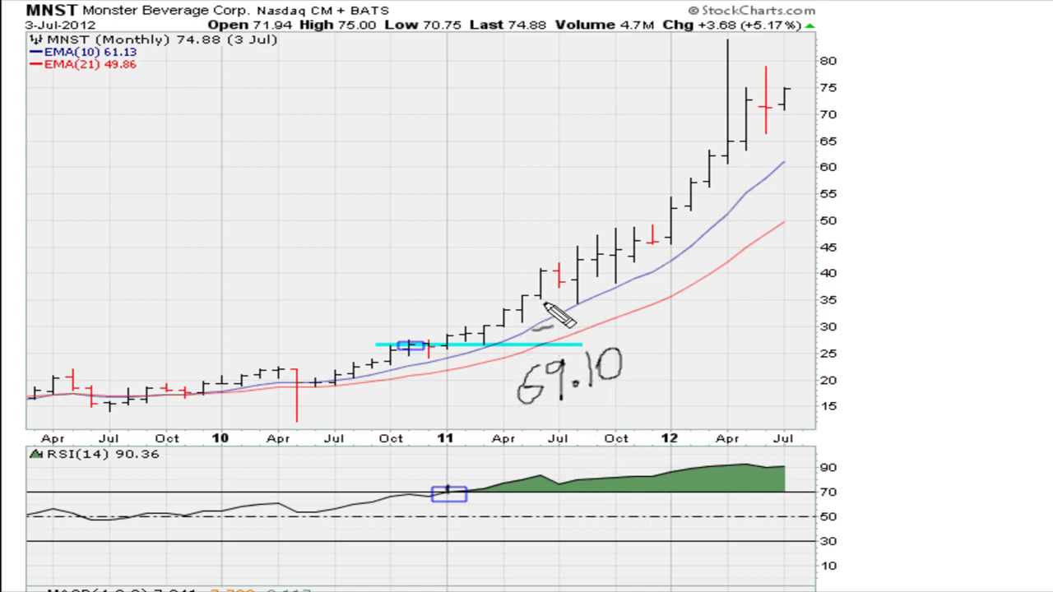
Step: Outline the June 2011 close, draw a thick cyan line along it at about 40, and point an arrow at the August 2011 bar
mouse_move(531, 264)
mouse_down()
mouse_move(552, 263)
mouse_move(539, 283)
mouse_move(537, 267)
mouse_up()
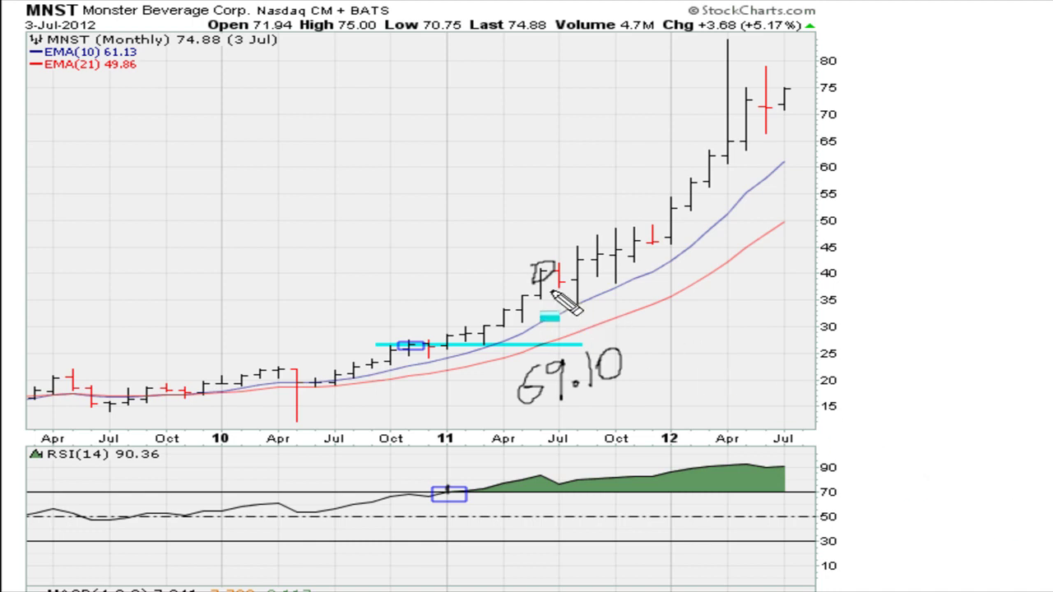
drag(512, 271, 632, 273)
mouse_move(515, 194)
mouse_down()
mouse_move(567, 244)
mouse_move(573, 274)
mouse_move(593, 256)
mouse_move(569, 275)
mouse_up()
drag(612, 177, 632, 174)
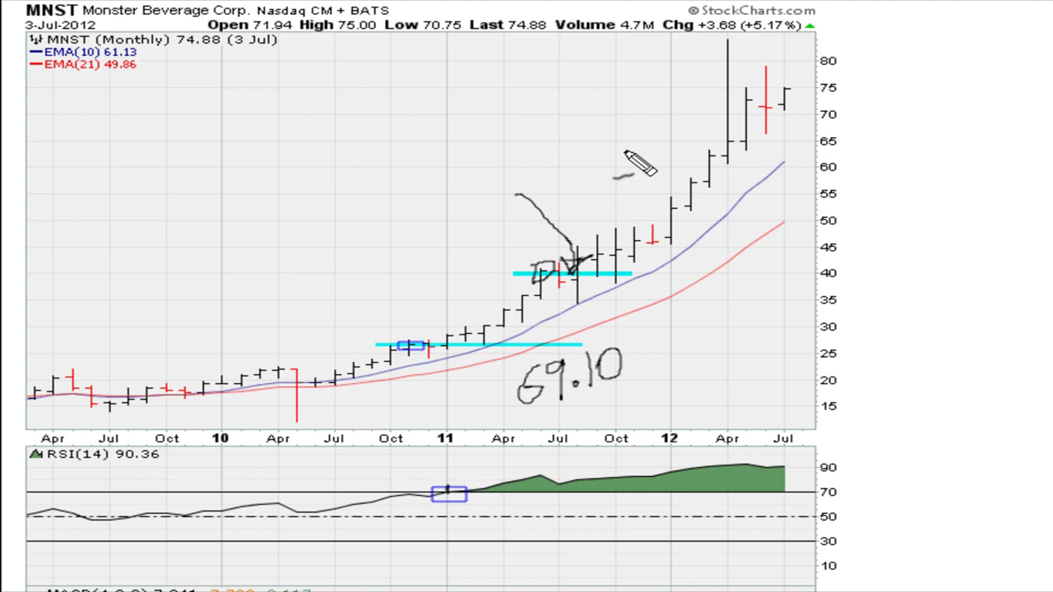
key(ctrl+z)
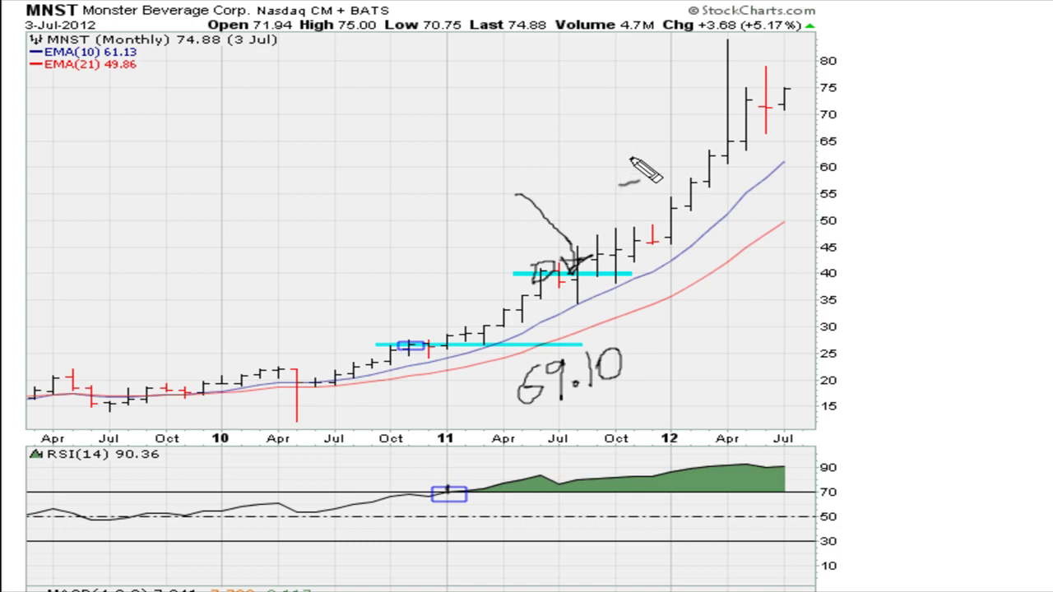
Step: Circle the November 2011 close, draw a cyan line along it, and point an arrow at the January 2012 bar
mouse_move(628, 238)
mouse_down()
mouse_move(643, 251)
mouse_move(631, 235)
mouse_move(724, 244)
mouse_up()
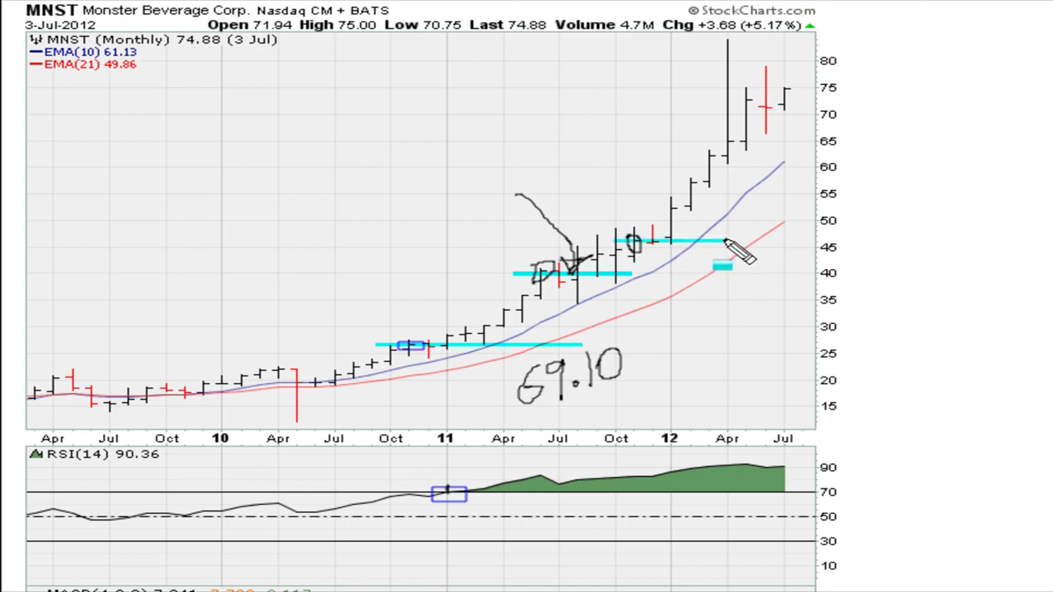
mouse_move(619, 176)
mouse_down()
mouse_move(668, 238)
mouse_move(669, 207)
mouse_move(665, 230)
mouse_move(652, 224)
mouse_move(661, 220)
mouse_up()
drag(724, 316, 744, 312)
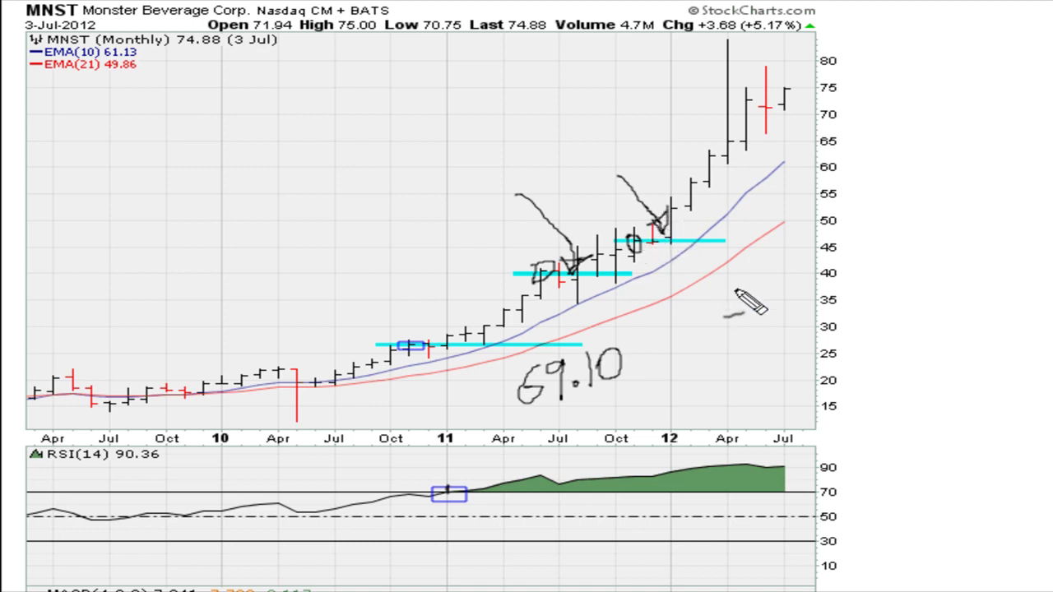
Step: Circle the RSI readings around the August 2011 and January 2012 breakouts, and circle the handwritten 69.10
mouse_move(695, 471)
mouse_down()
mouse_move(639, 481)
mouse_move(692, 473)
mouse_move(639, 469)
mouse_move(580, 485)
mouse_move(607, 471)
mouse_up()
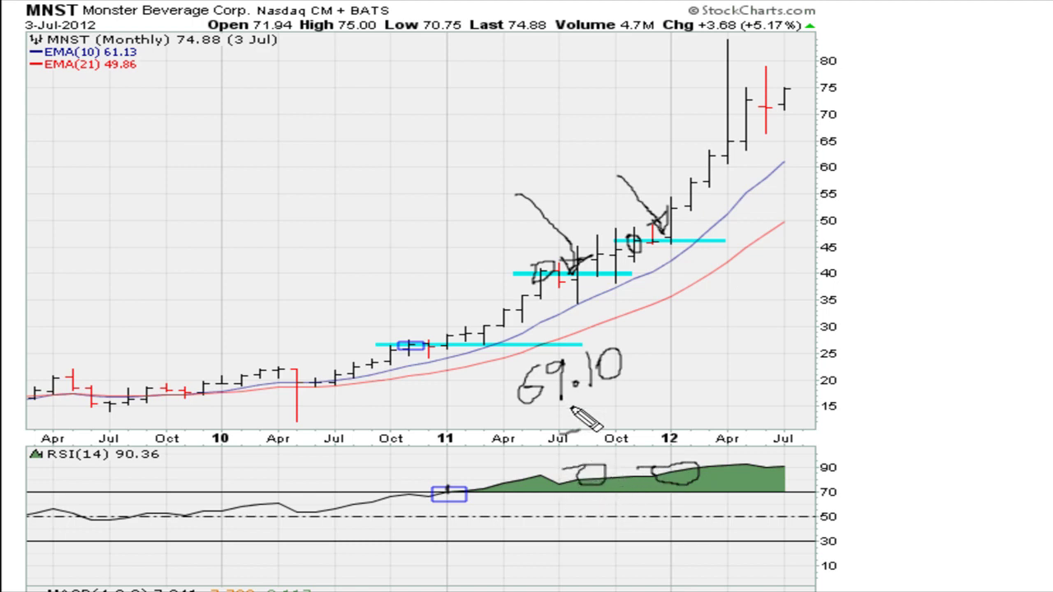
mouse_move(549, 405)
mouse_down()
mouse_move(654, 403)
mouse_move(618, 350)
mouse_move(493, 386)
mouse_move(547, 412)
mouse_move(592, 399)
mouse_move(661, 356)
mouse_up()
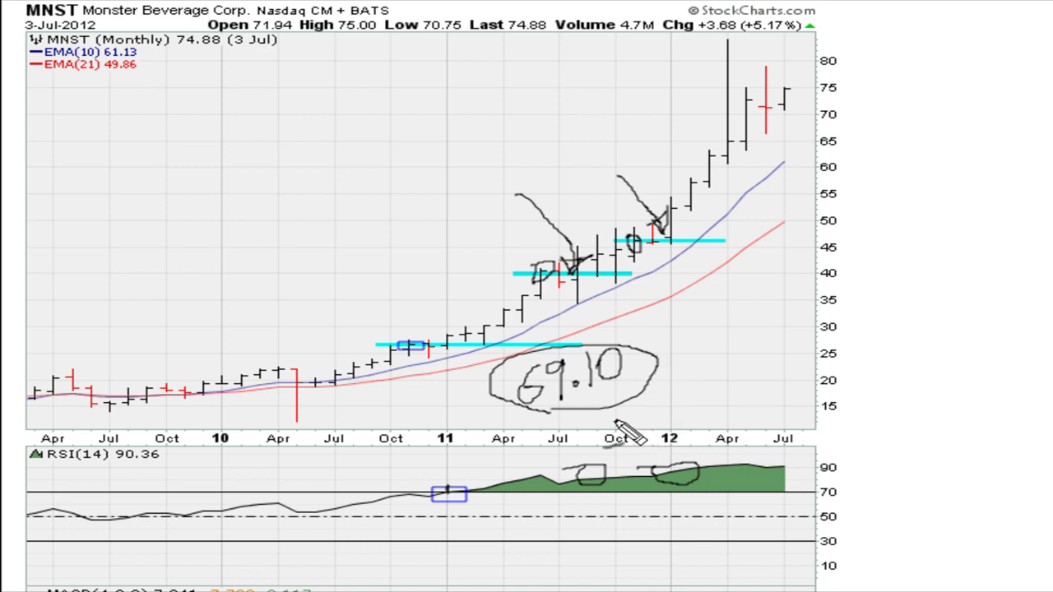
Step: Circle the May 2012 close and January 2011 breakout, highlight the June 2012 close in cyan, and draw a thin cyan line along the May close
mouse_move(730, 123)
mouse_down()
mouse_move(743, 97)
mouse_move(756, 100)
mouse_up()
drag(740, 104, 741, 95)
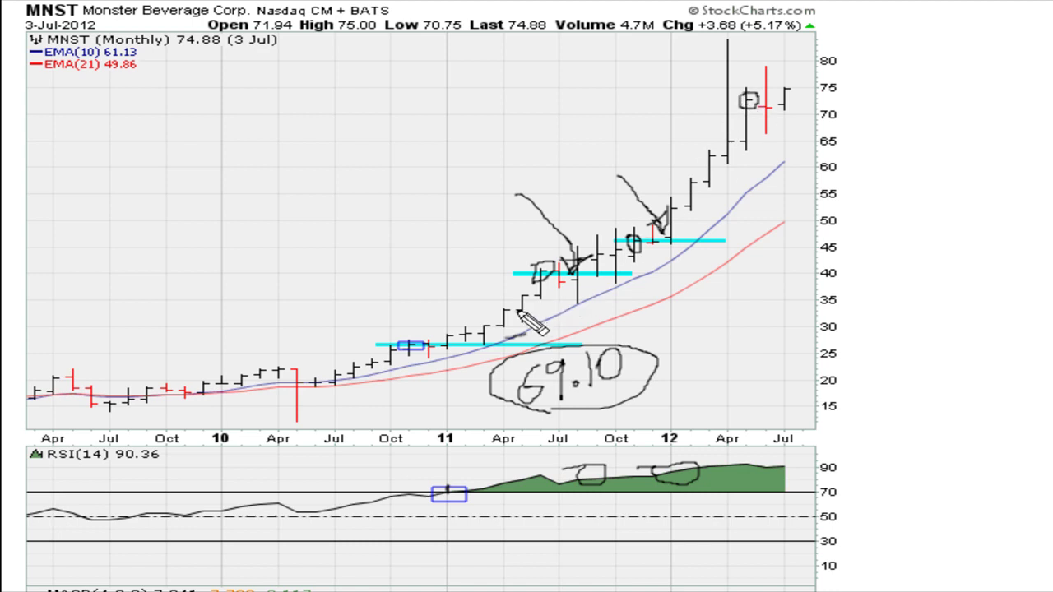
drag(438, 343, 445, 336)
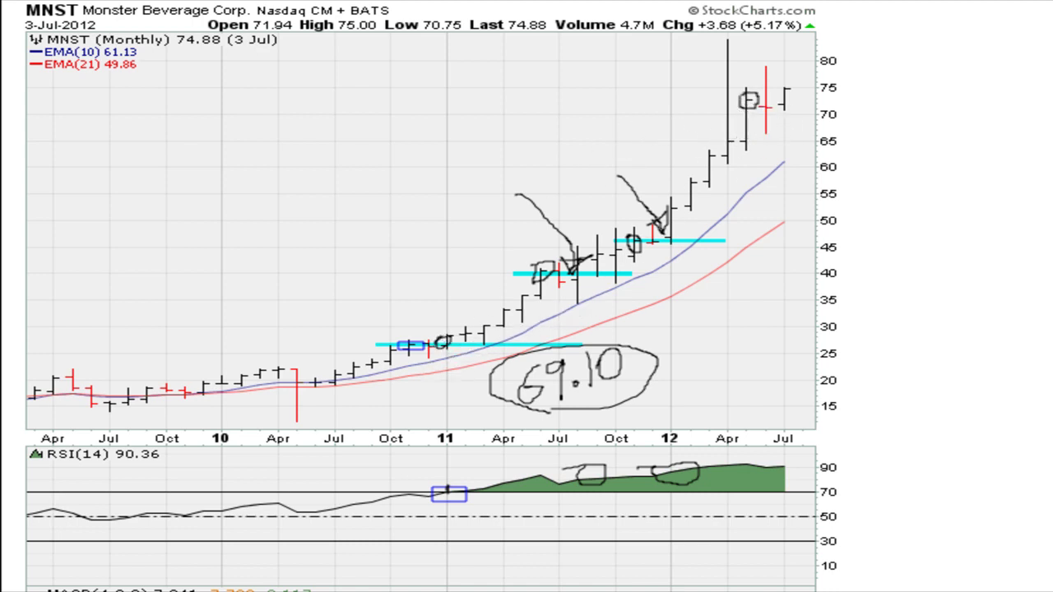
mouse_move(765, 131)
mouse_down()
mouse_move(768, 114)
mouse_move(777, 122)
mouse_up()
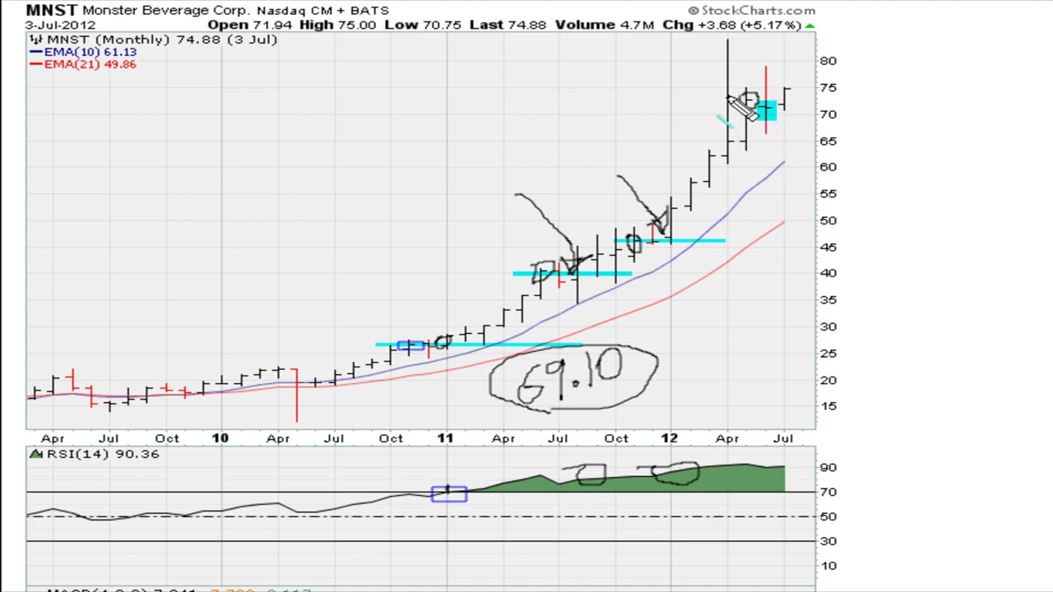
drag(709, 99, 840, 99)
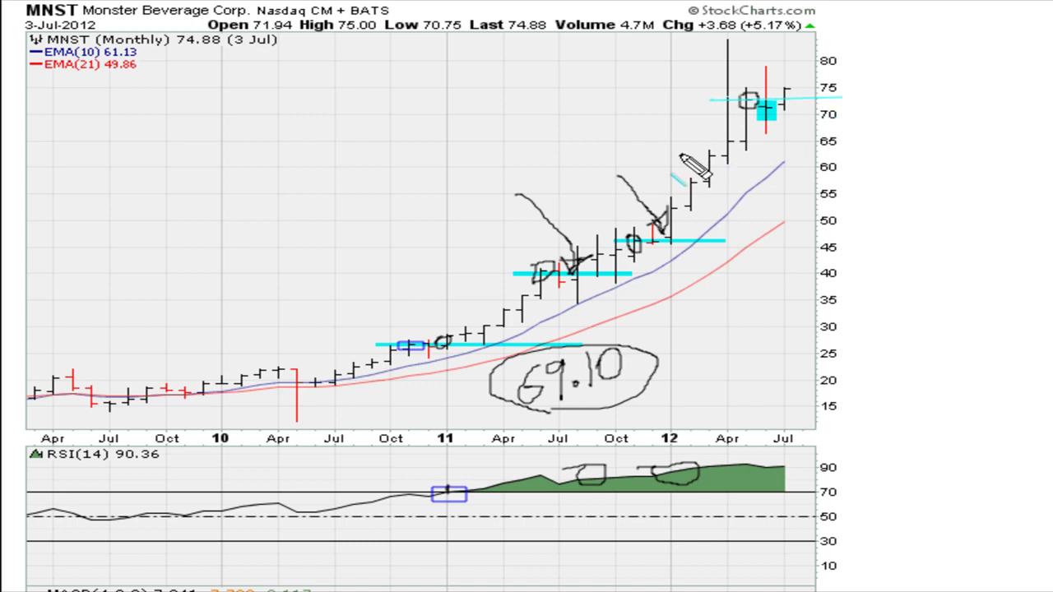
Step: Clear the drawings, and on the July 2013 MNST monthly chart look over the indicator panels and box the November 2011 close
key(Escape)
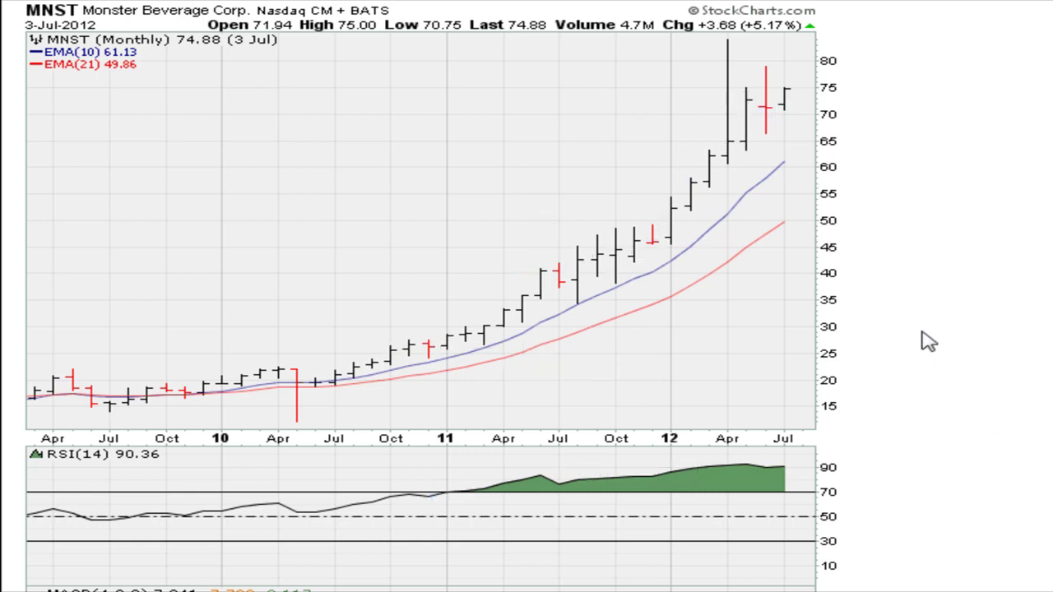
scroll(421, 296, down, 10)
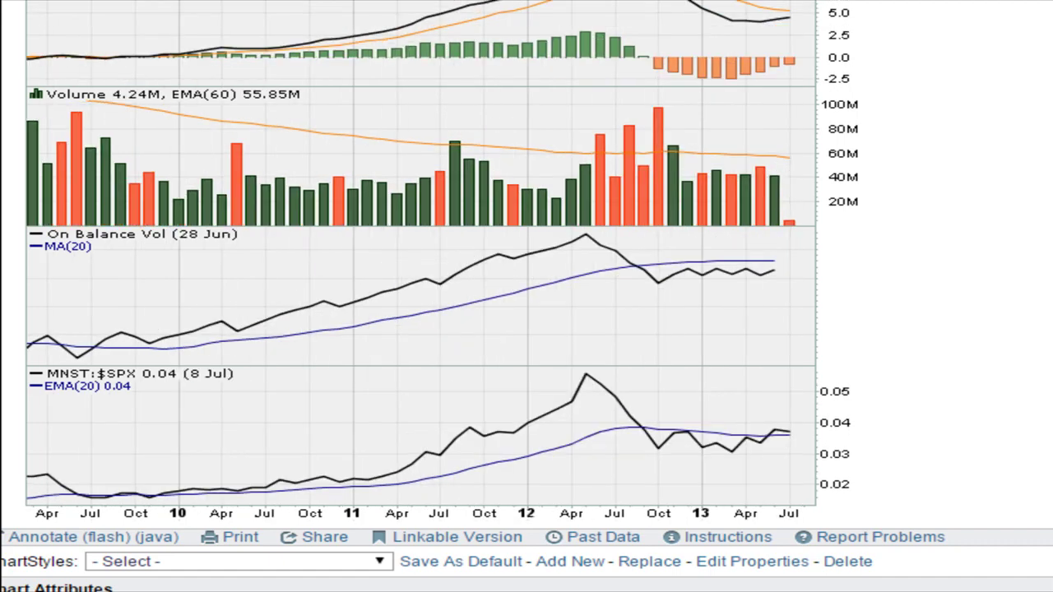
scroll(421, 296, up, 10)
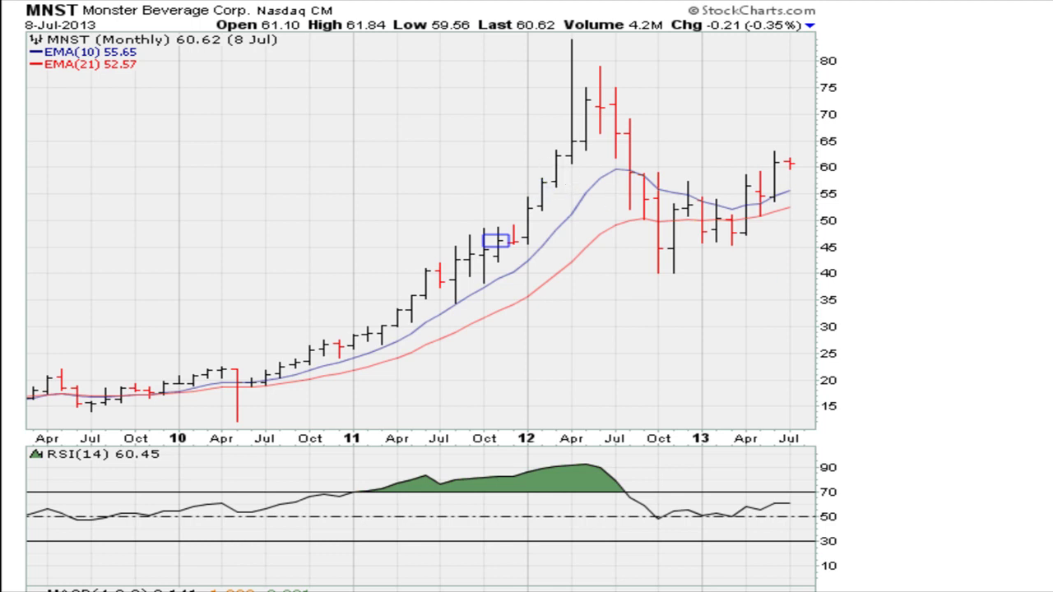
Step: Draw a line across the April 2012 high, circle where the RSI falls through 70, and handwrite 69.10 above it
drag(560, 38, 604, 40)
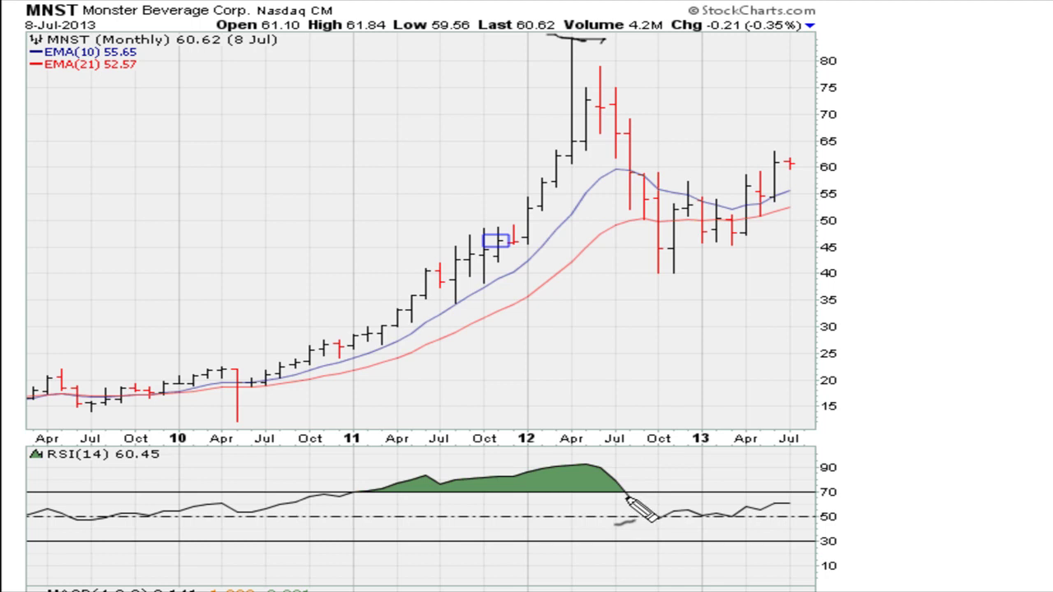
mouse_move(618, 492)
mouse_down()
mouse_move(634, 500)
mouse_move(609, 495)
mouse_move(620, 486)
mouse_up()
mouse_move(674, 336)
mouse_down()
mouse_move(660, 368)
mouse_move(689, 340)
mouse_move(729, 364)
mouse_move(743, 341)
mouse_up()
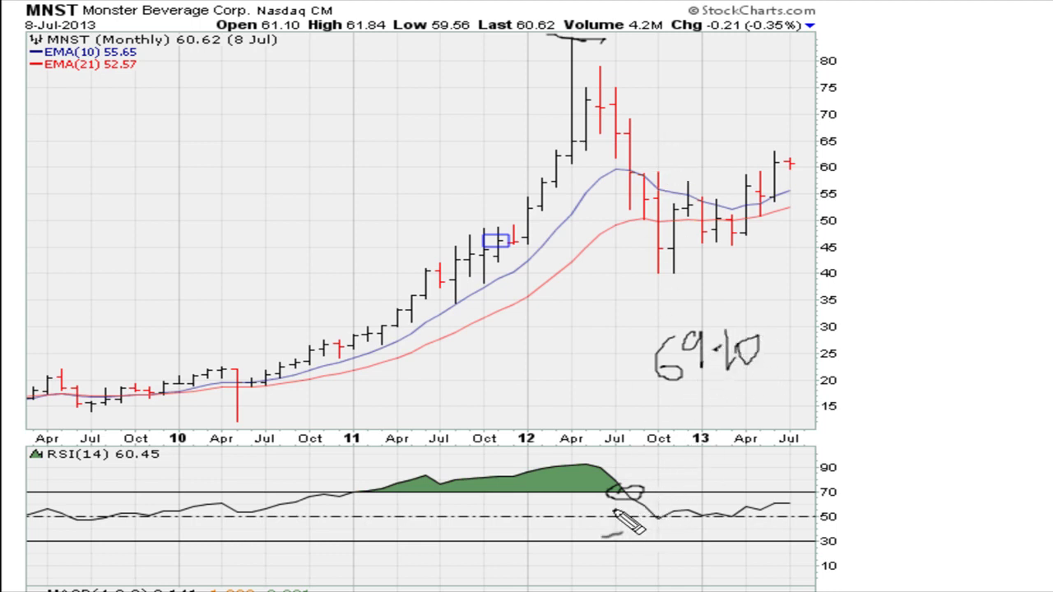
Step: Point an arrow at the August 2012 bar, circle the RSI crossing again, and draw an arrow to it from the handwritten 69.10
mouse_move(695, 112)
mouse_down()
mouse_move(630, 170)
mouse_move(657, 150)
mouse_up()
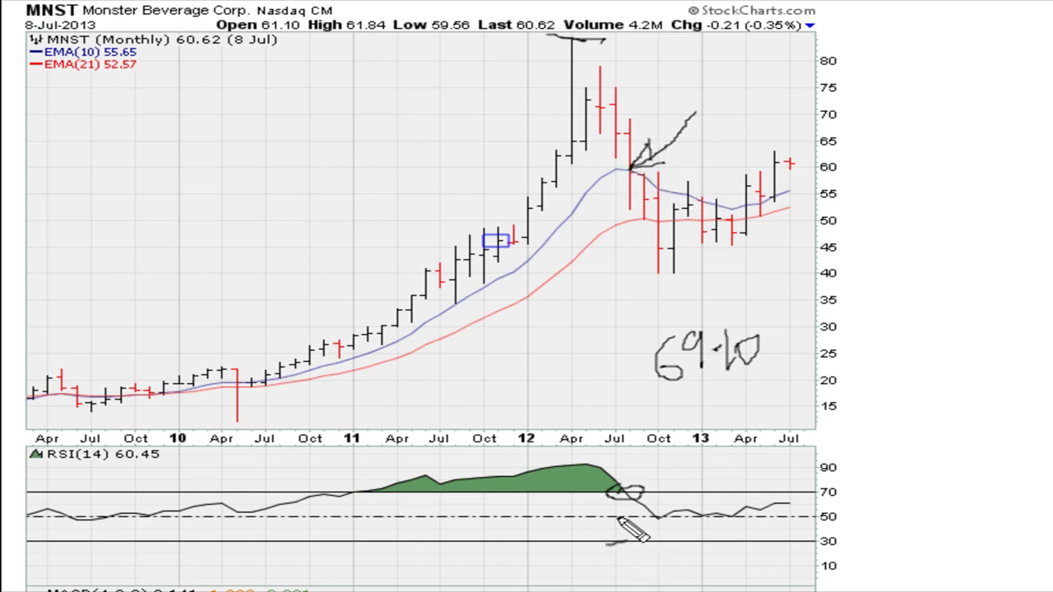
drag(629, 488, 619, 484)
drag(684, 391, 640, 462)
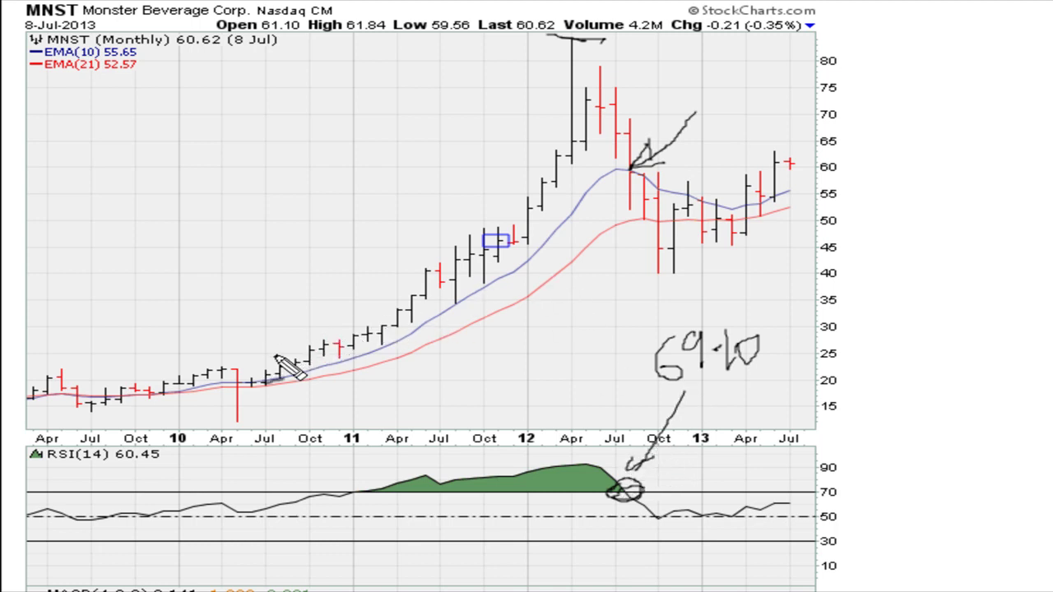
Step: Sketch the rising trend, mark the November 2010, June 2011 and November 2011 closes with horizontal lines, and clear all drawings
drag(274, 356, 388, 288)
drag(314, 344, 383, 344)
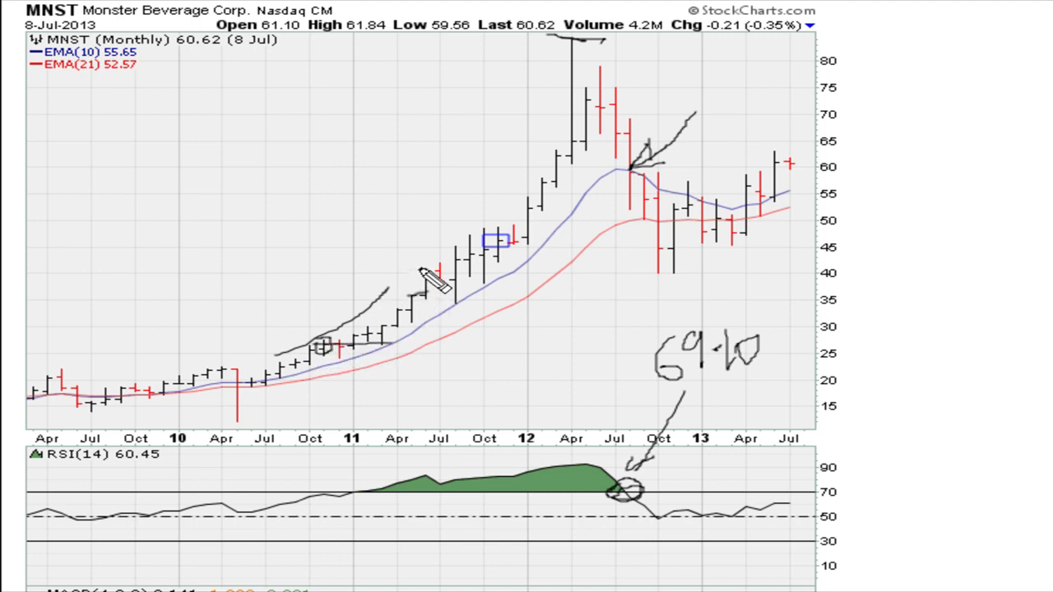
mouse_move(419, 267)
mouse_down()
mouse_move(431, 278)
mouse_move(416, 265)
mouse_move(489, 265)
mouse_move(497, 236)
mouse_move(483, 244)
mouse_move(552, 242)
mouse_up()
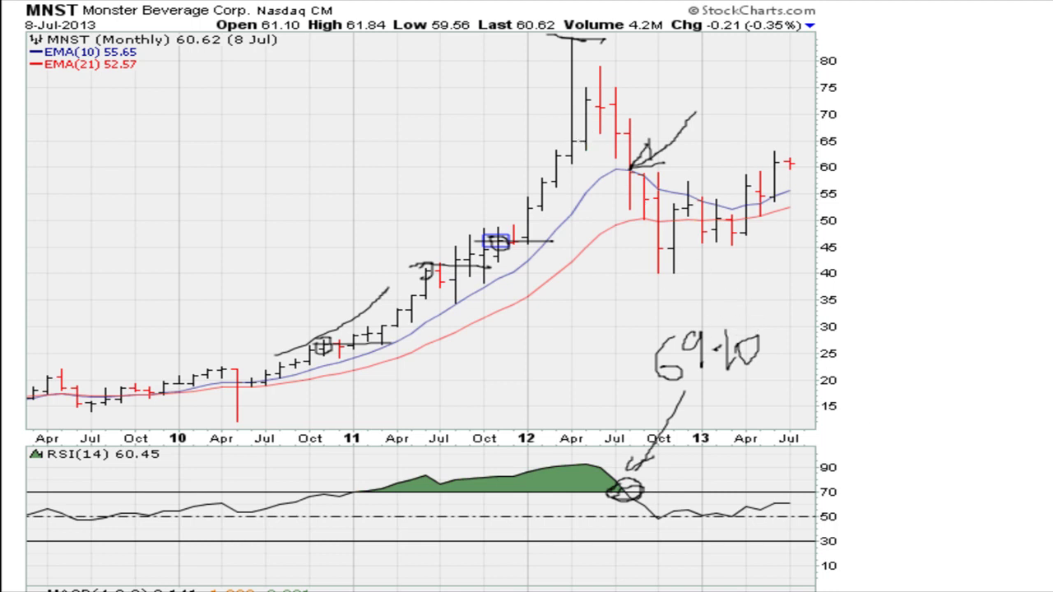
key(Escape)
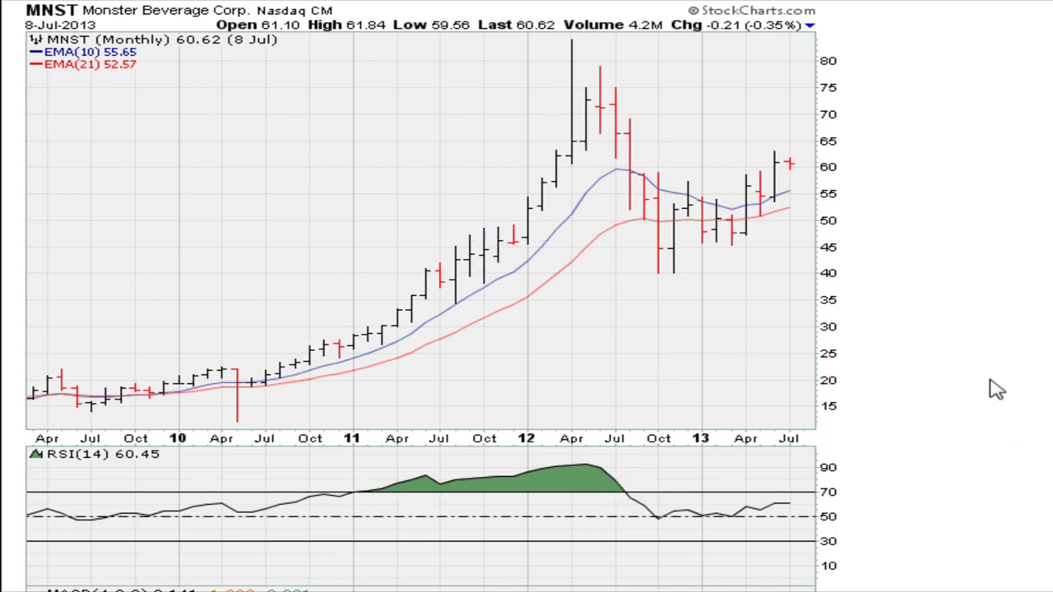